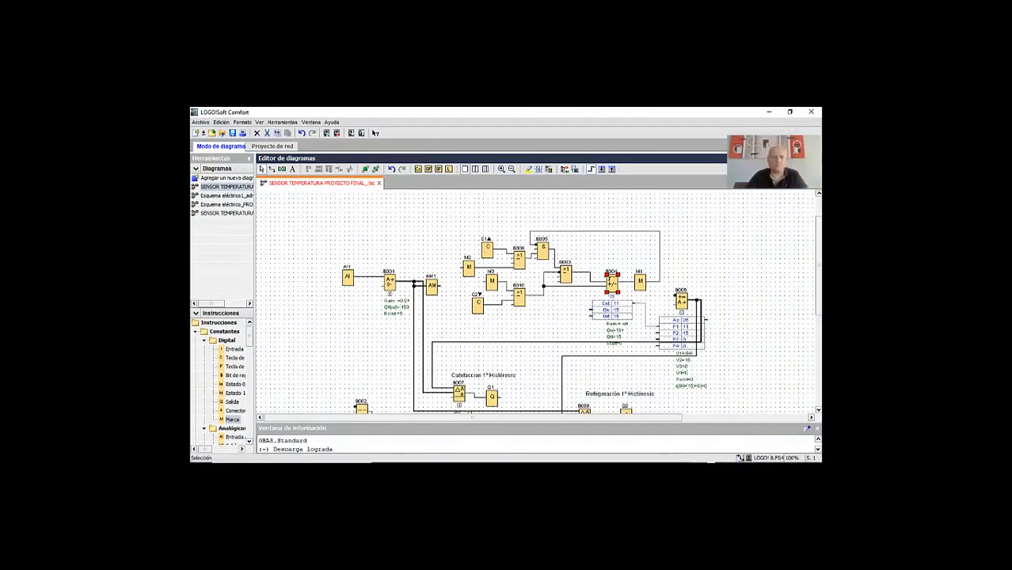
Look over the whole temperature-control function block diagram, from the analog input to the heating and cooling outputs
scroll(537, 308, down, 1)
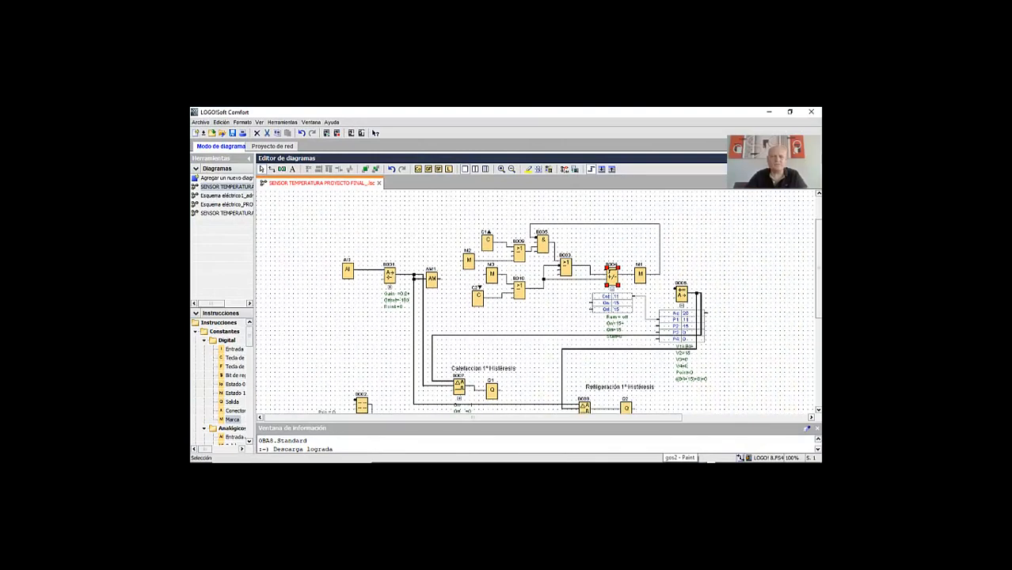
scroll(537, 308, down, 1)
scroll(537, 308, down, 1)
scroll(537, 307, down, 2)
scroll(536, 308, down, 3)
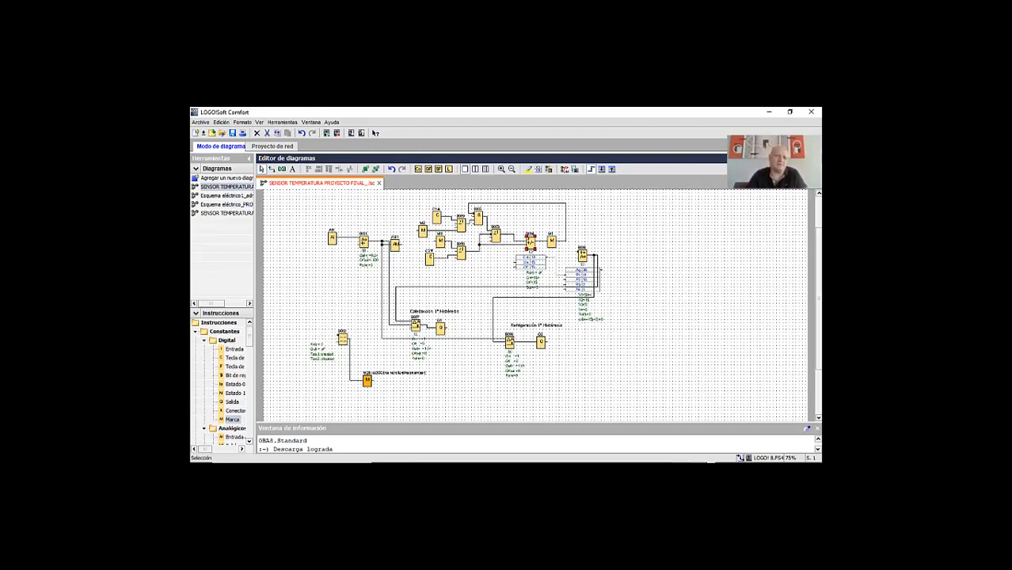
scroll(531, 305, up, 2)
scroll(530, 305, down, 1)
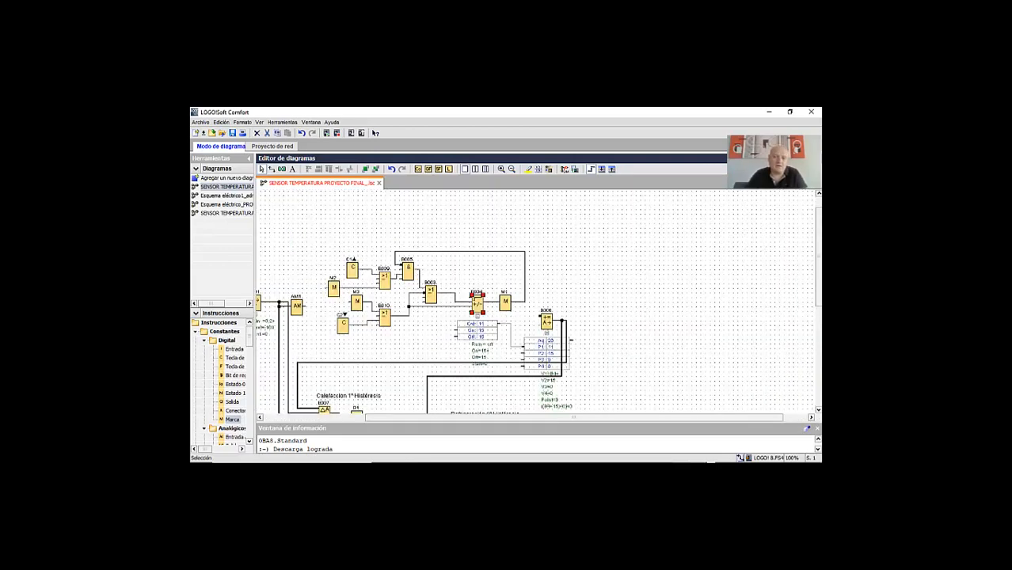
scroll(534, 301, left, 3)
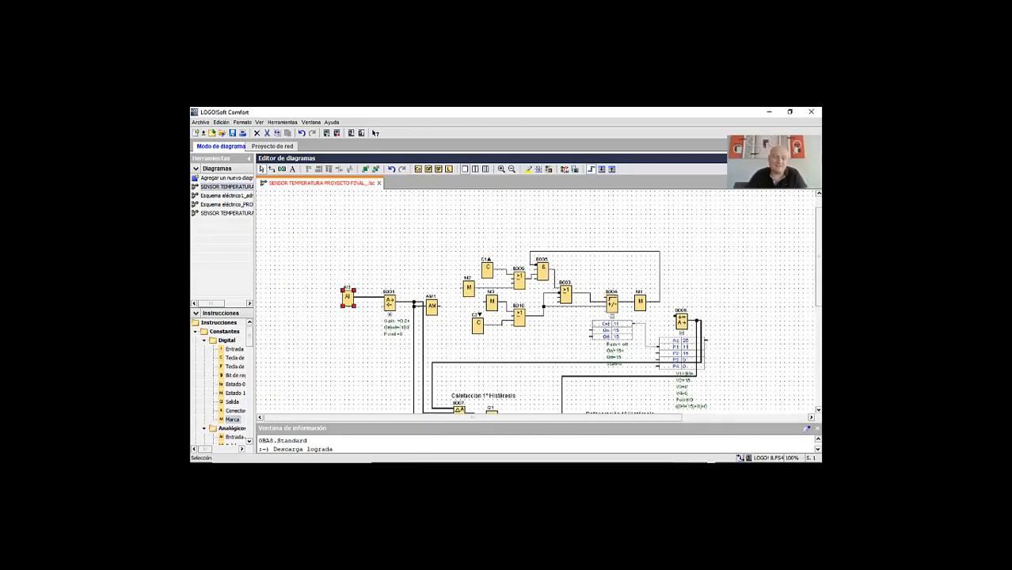
Review the parameters of analog input AI1 and of the analog amplifier B001 connected to it
double_click(348, 298)
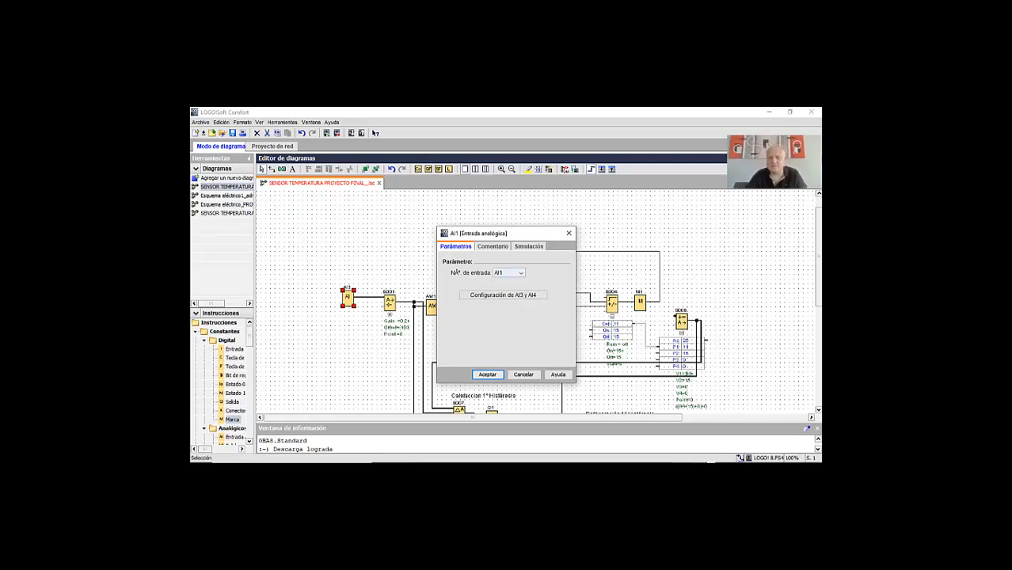
key(Return)
scroll(536, 301, down, 3)
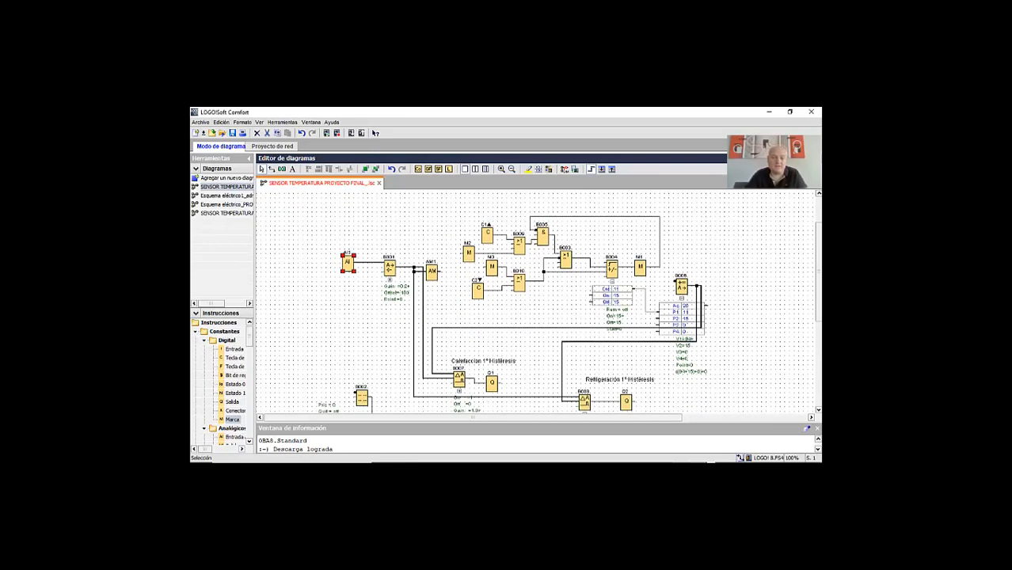
click(390, 269)
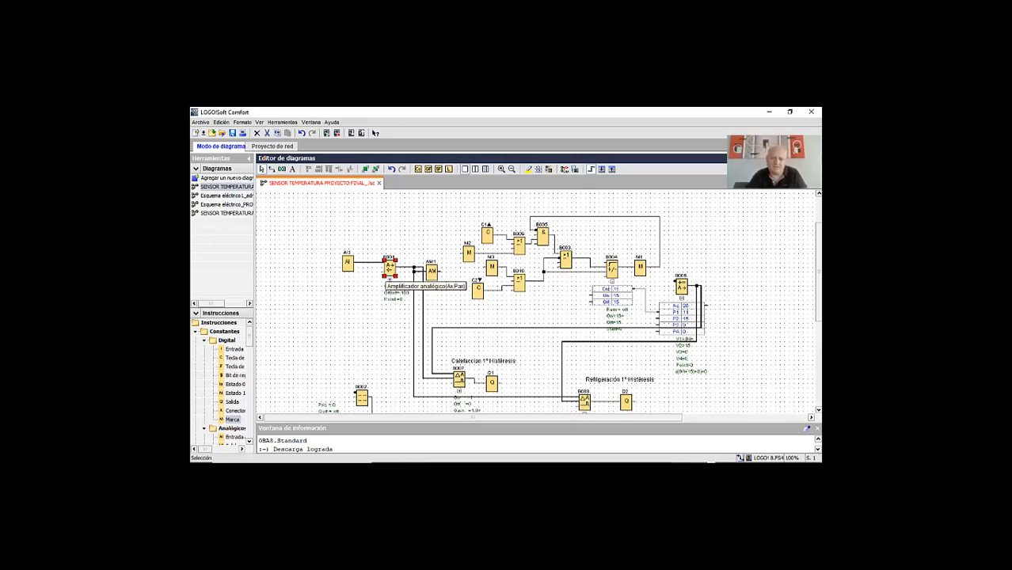
click(347, 262)
double_click(389, 268)
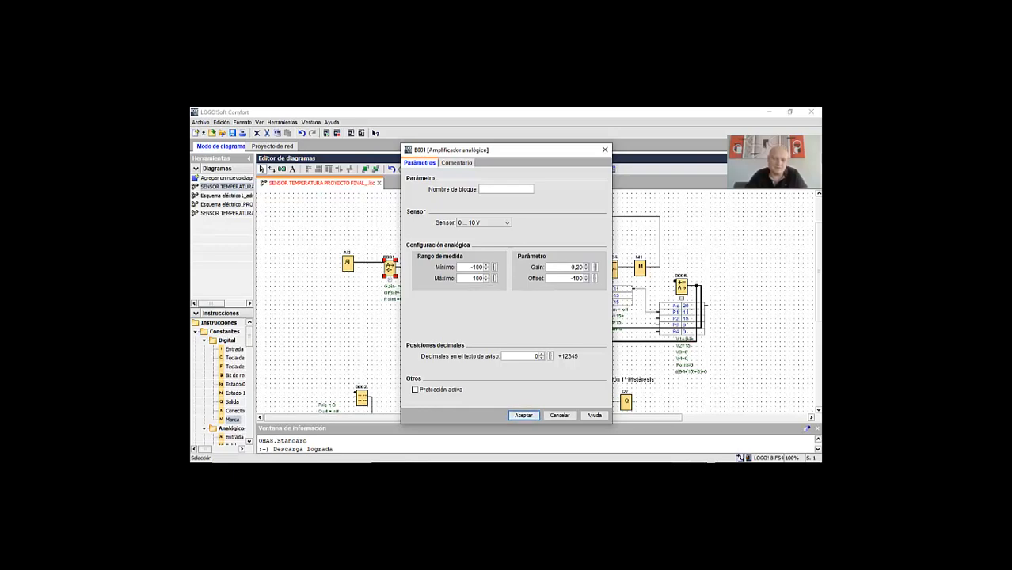
click(523, 414)
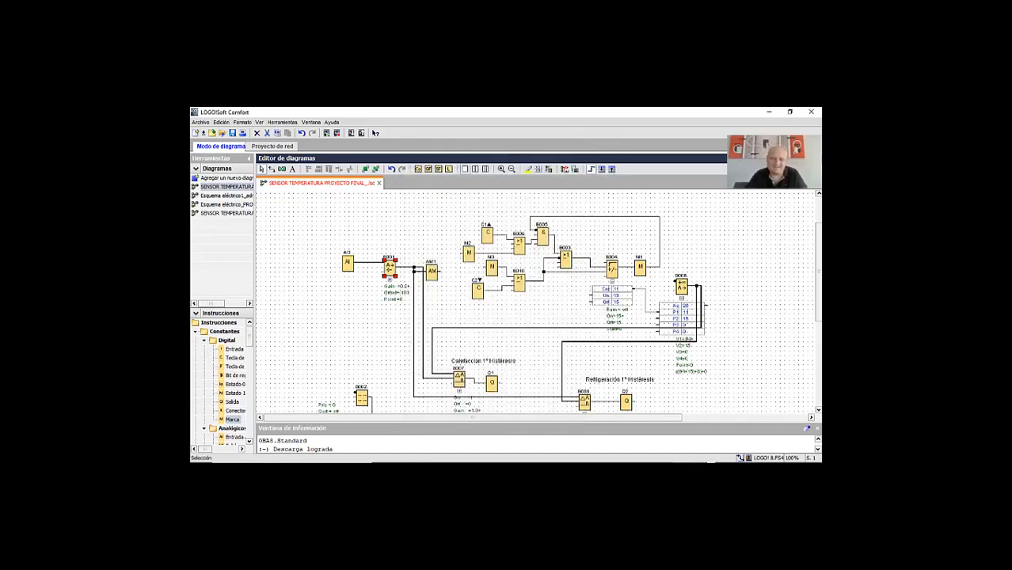
Examine the analog flag AM1, the properties of OR block B003, and the arithmetic instruction block B006
click(431, 273)
key(Escape)
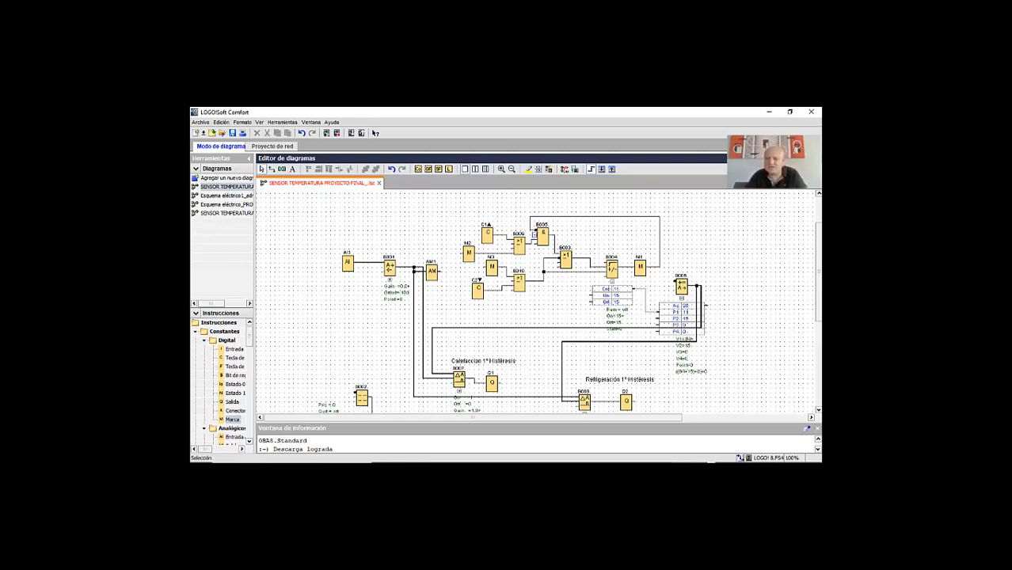
scroll(538, 301, down, 2)
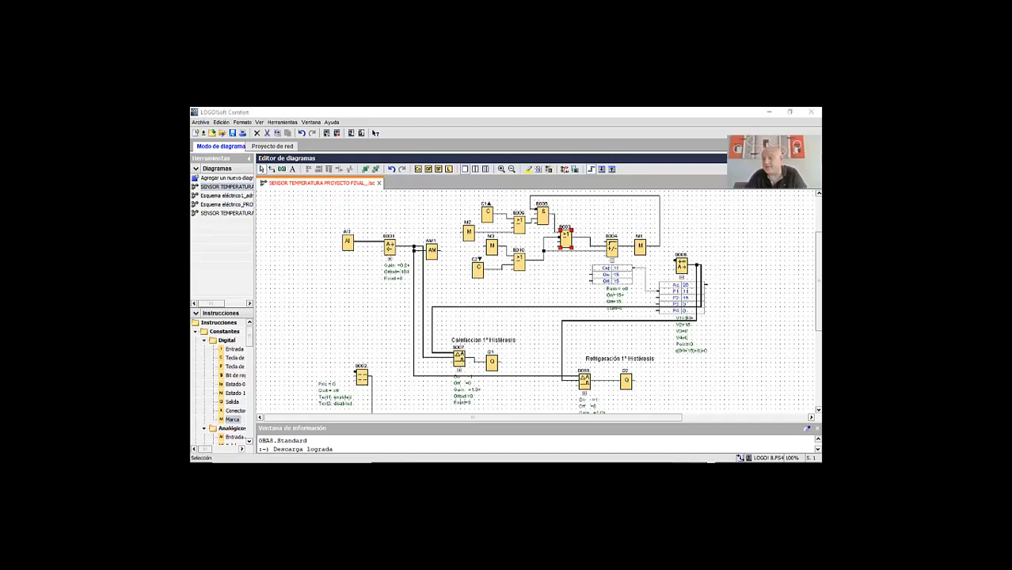
double_click(566, 238)
click(526, 387)
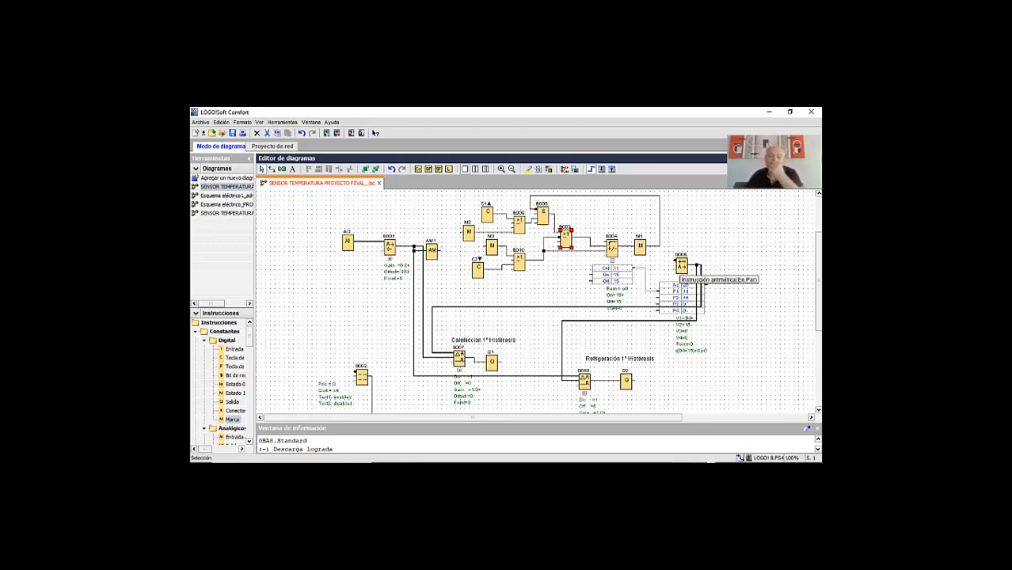
click(681, 267)
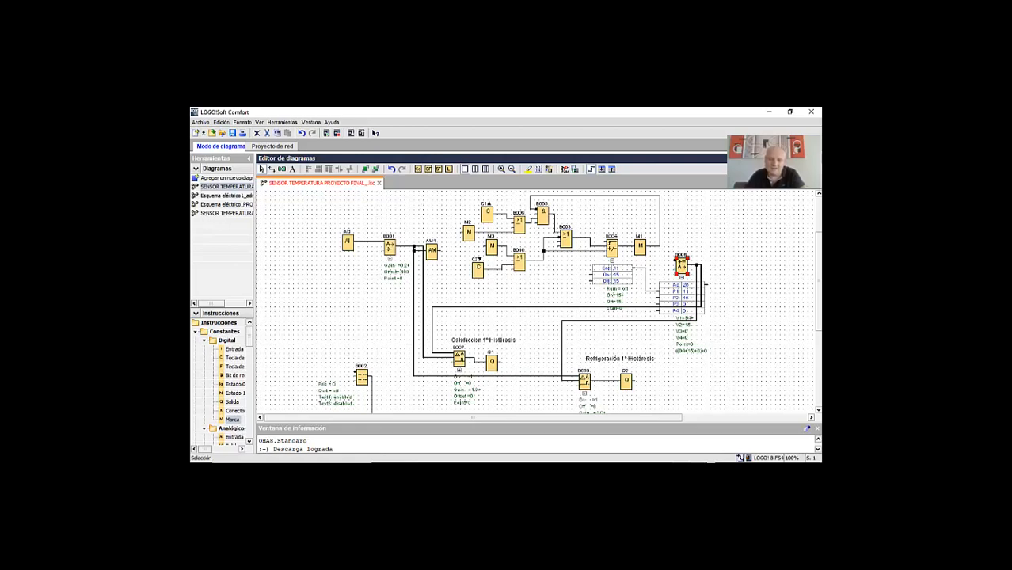
Inspect the display layout in message text block B002, widening its dialog, and leave without changing the settings
scroll(538, 300, down, 3)
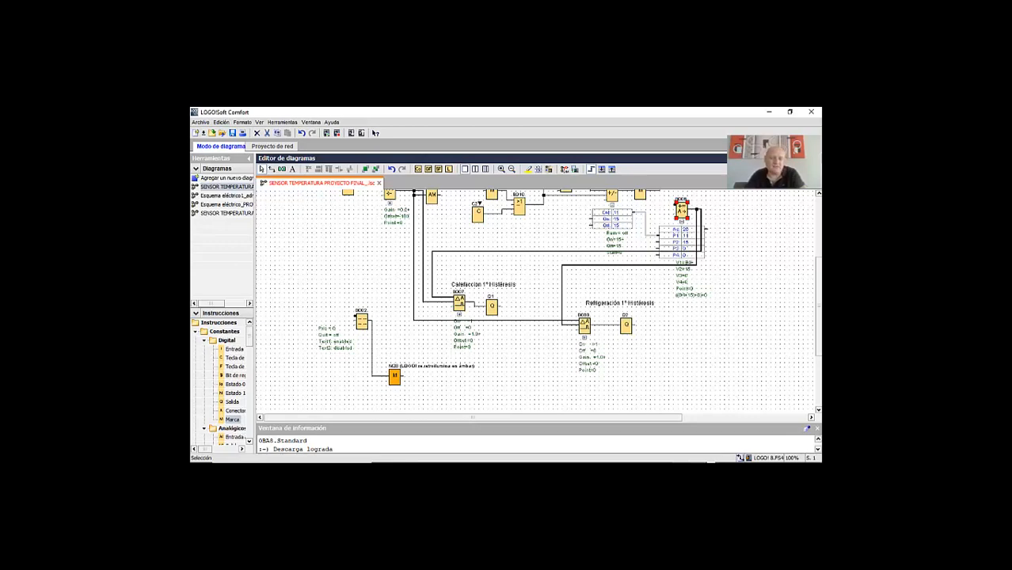
double_click(361, 320)
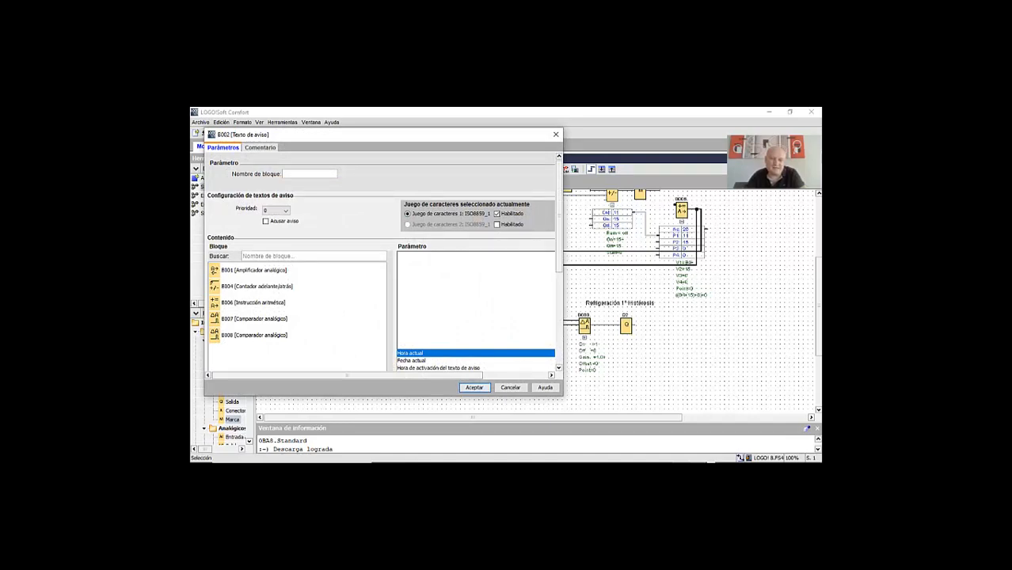
scroll(382, 262, down, 5)
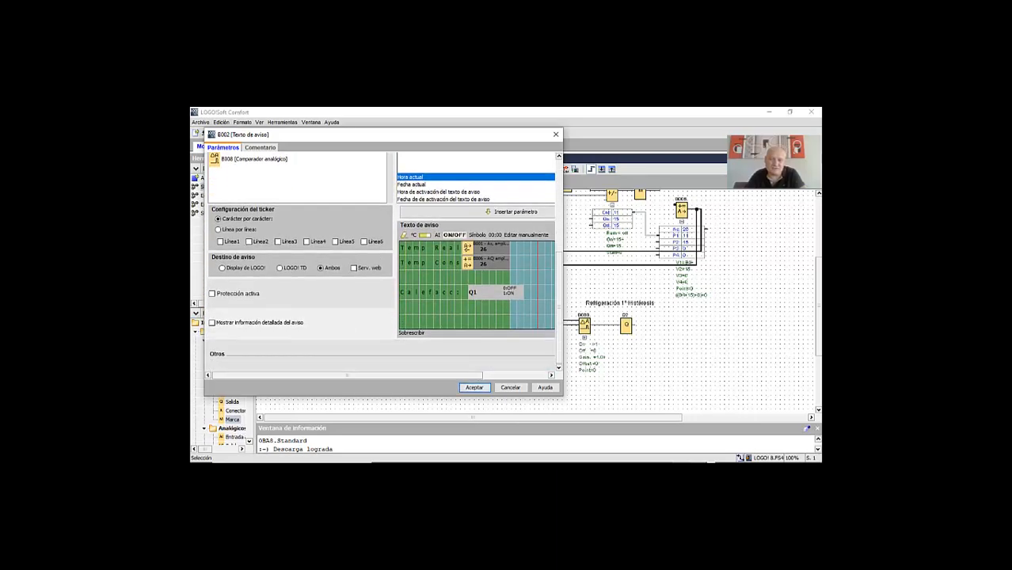
drag(563, 277, 672, 277)
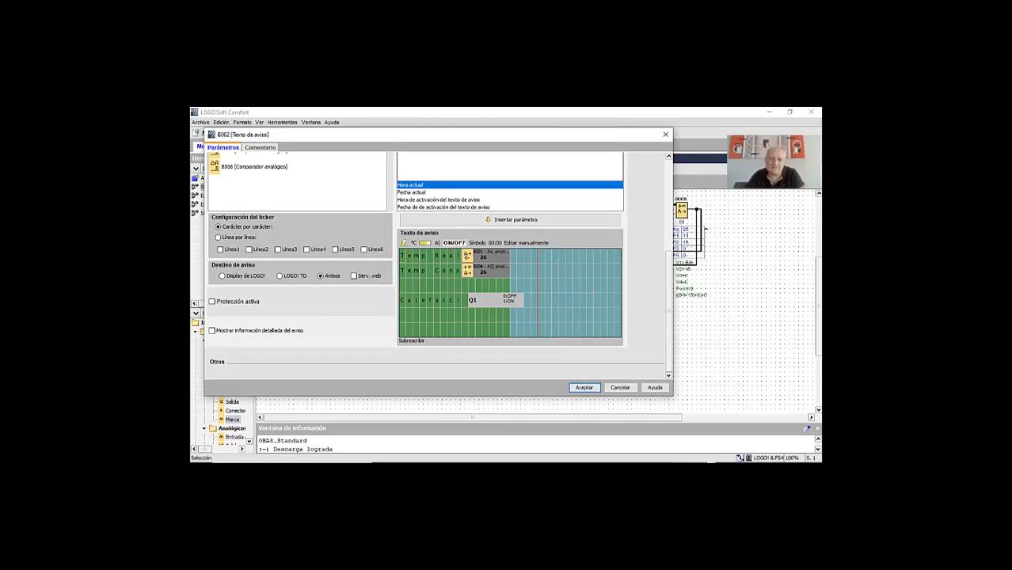
click(620, 387)
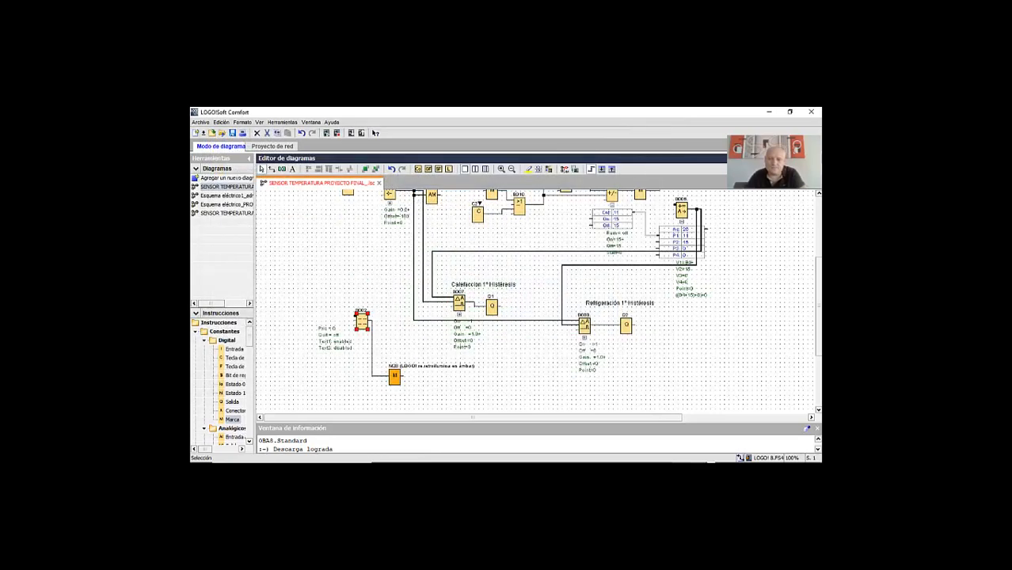
scroll(538, 301, up, 1)
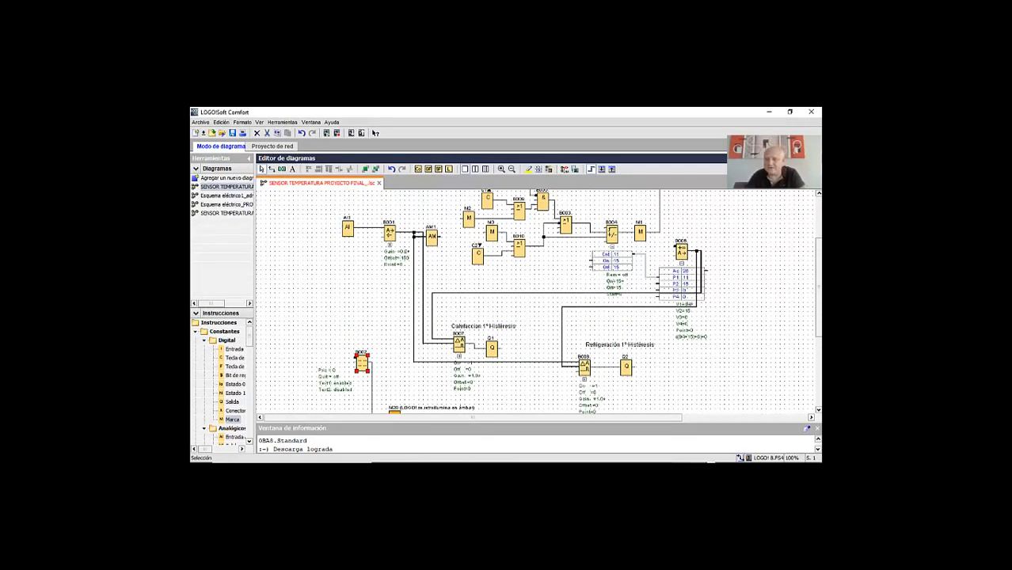
scroll(535, 301, up, 2)
scroll(535, 302, down, 4)
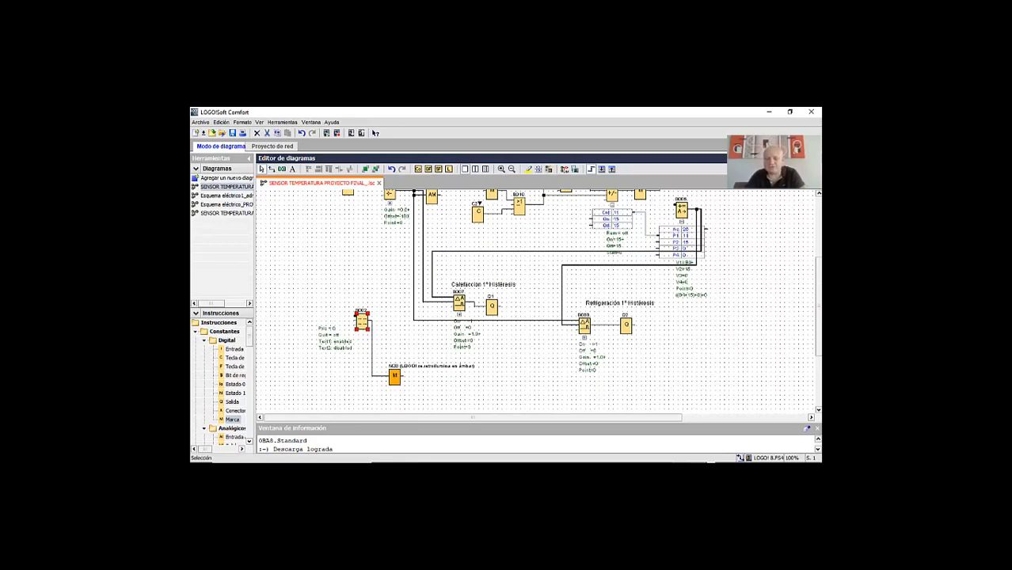
scroll(534, 301, up, 6)
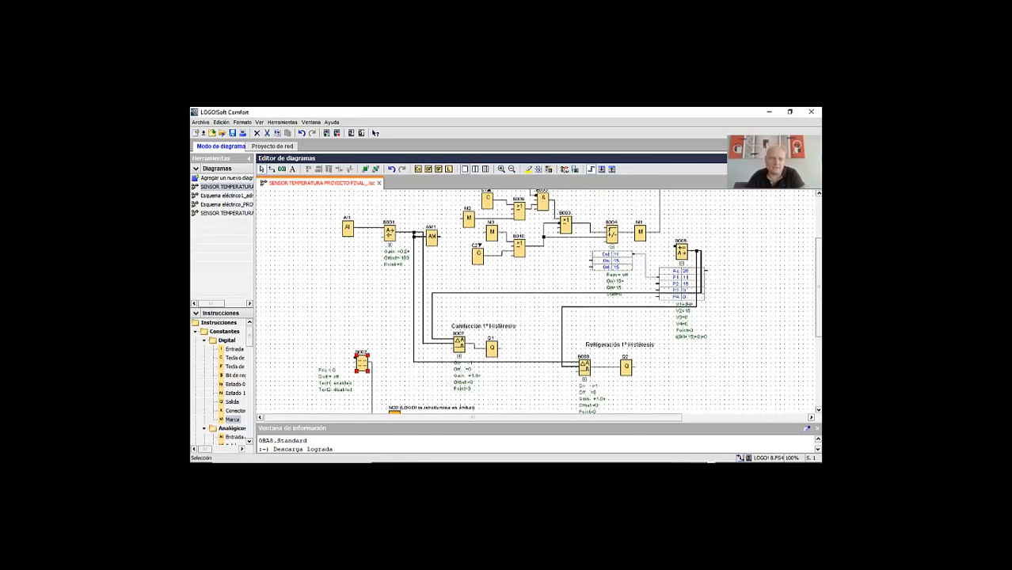
scroll(535, 301, down, 6)
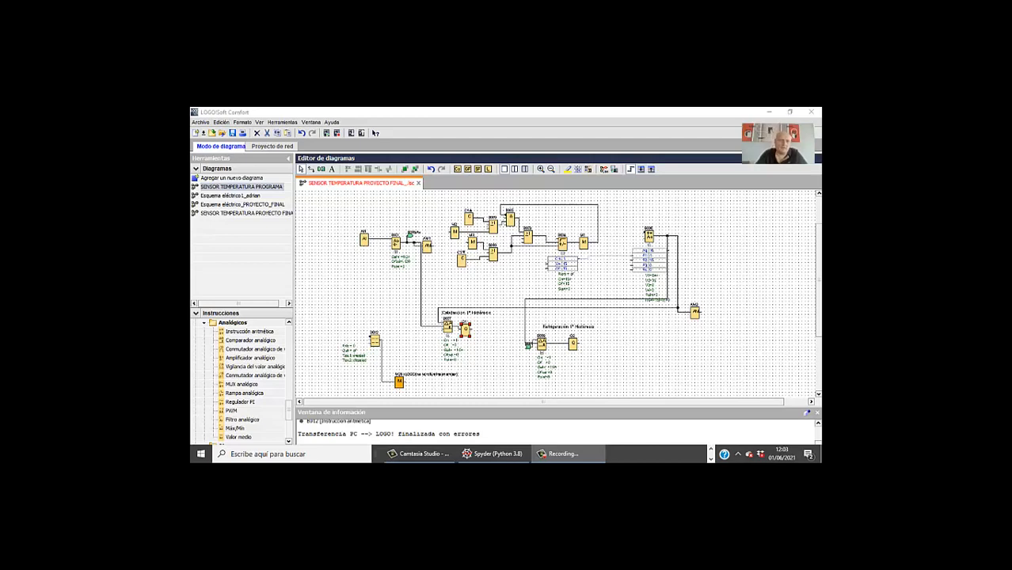
Review the Ethernet connection settings, including the module's IP address and the properties of Conexión1 (Serv. S7)
click(282, 122)
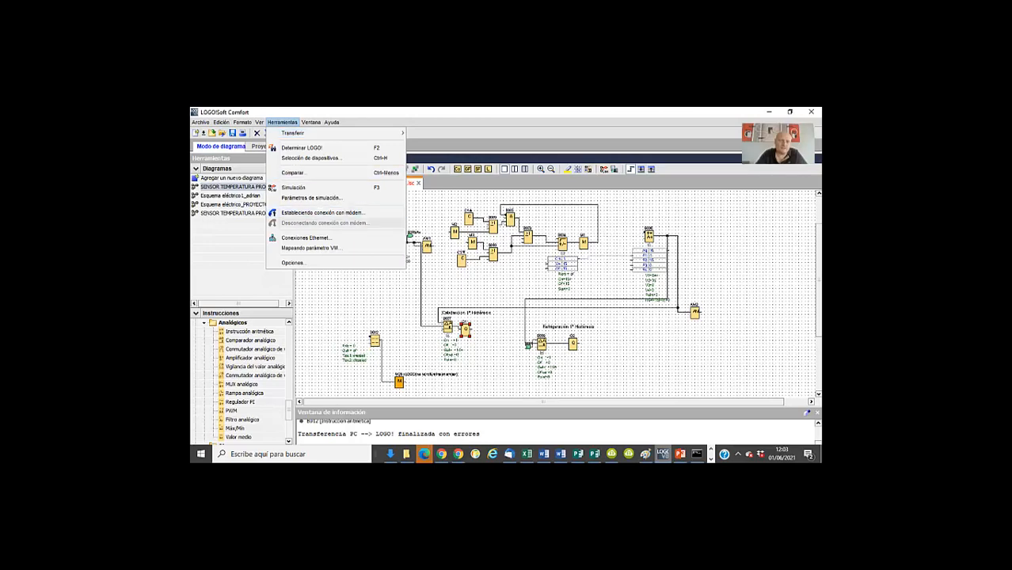
click(305, 238)
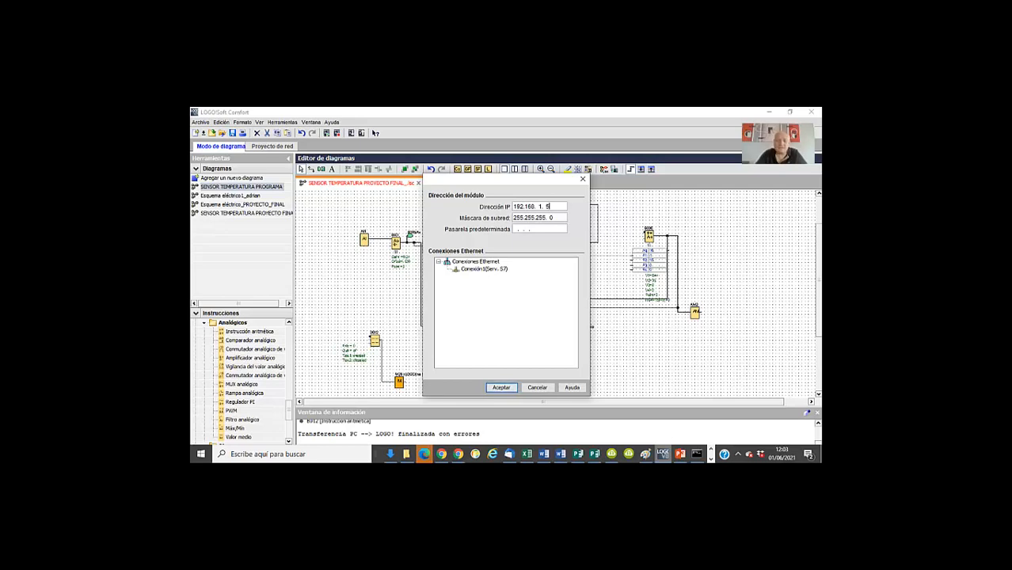
double_click(484, 269)
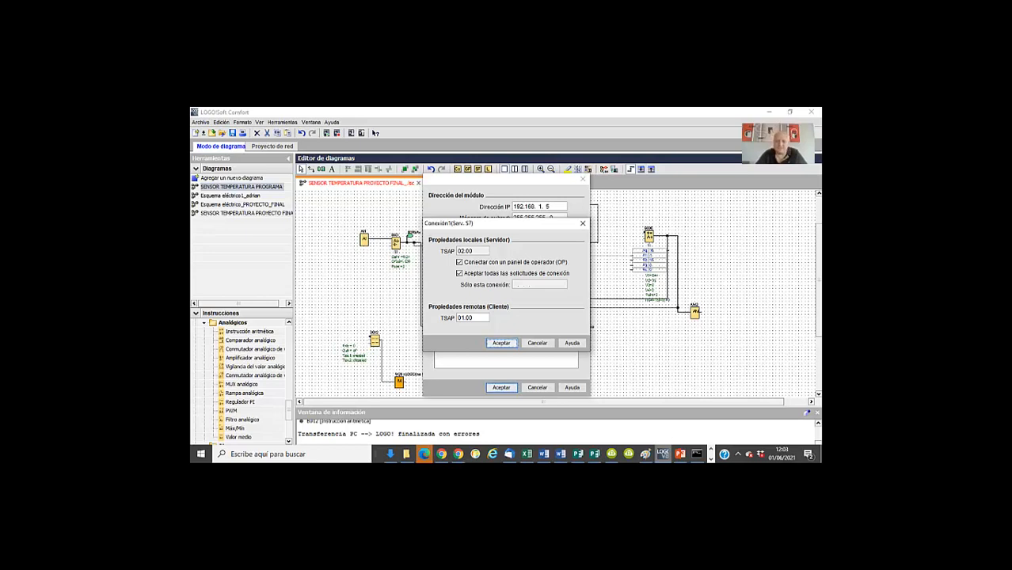
key(Return)
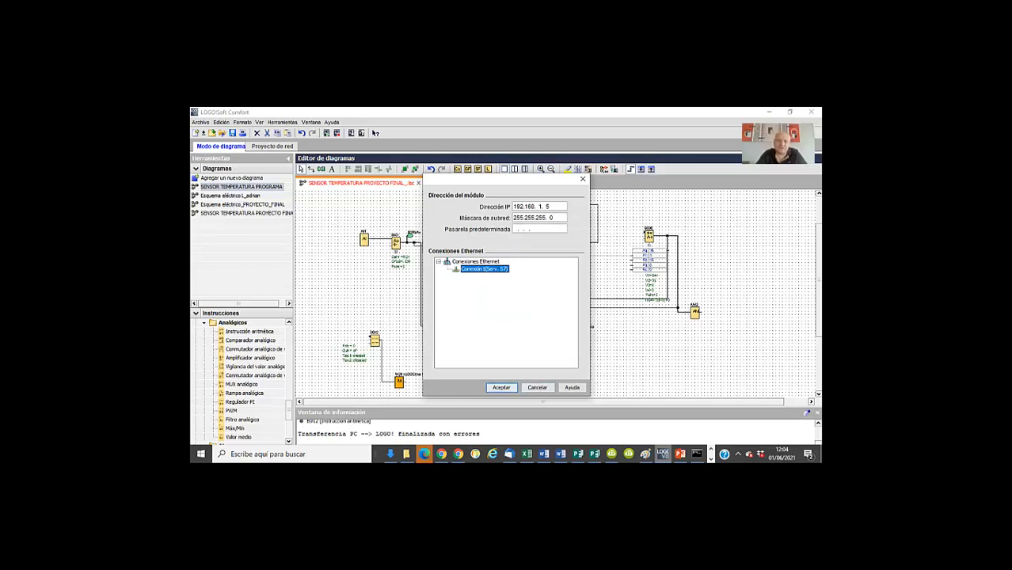
click(537, 387)
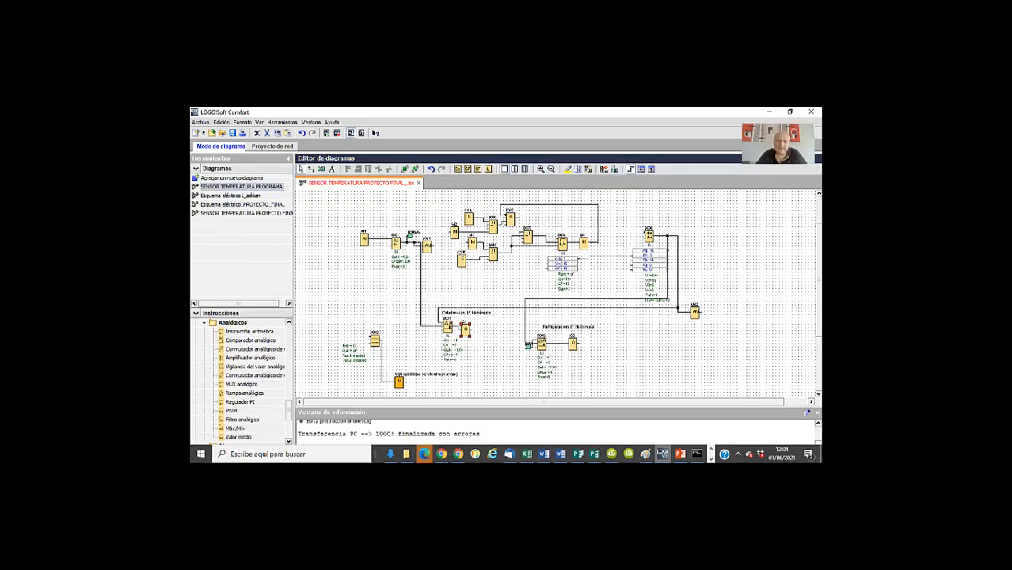
Download the program to the LOGO! over Ethernet at 192.168.1.5 and switch the device to RUN mode
key(ctrl+d)
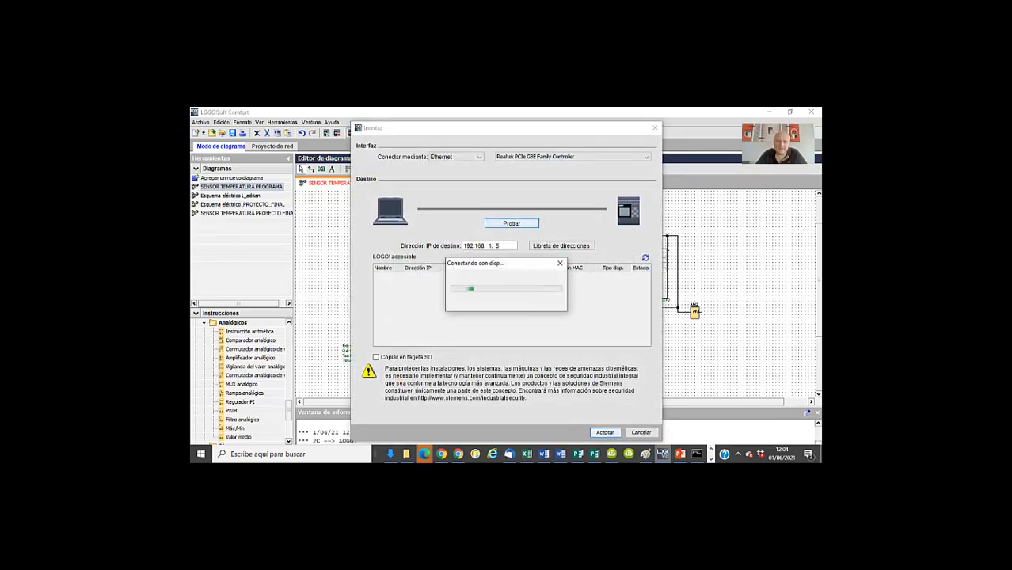
click(604, 432)
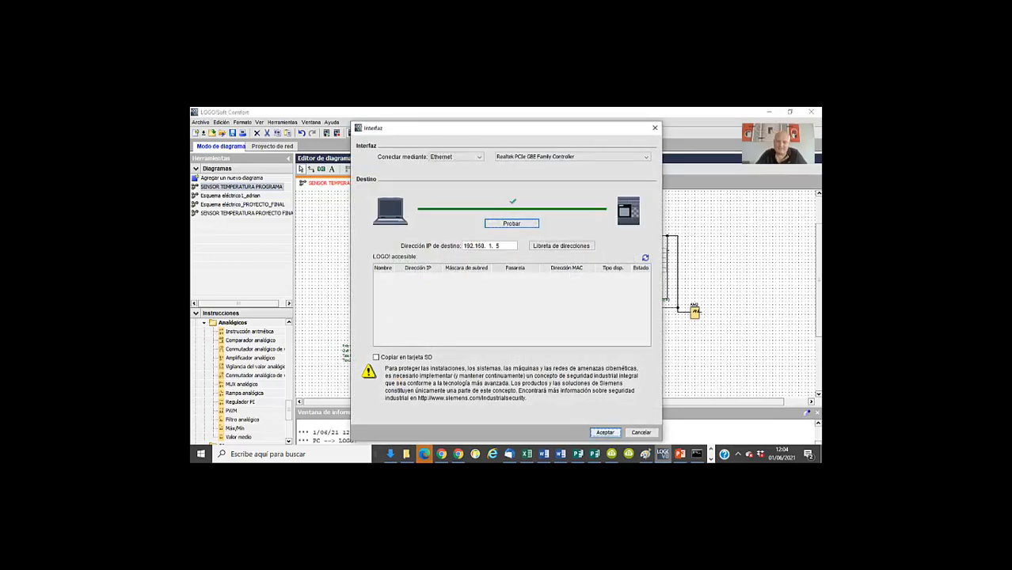
key(Return)
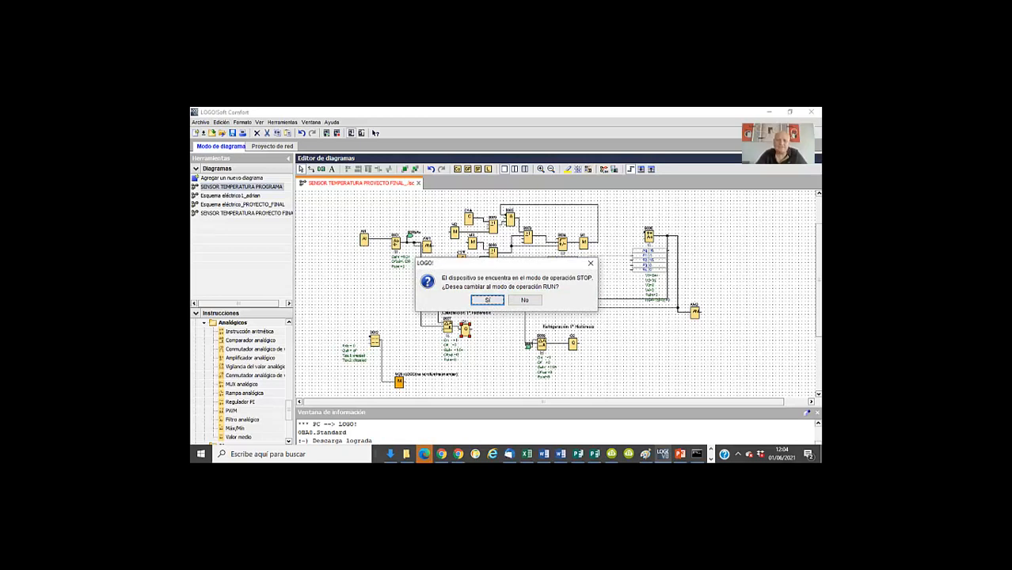
key(Return)
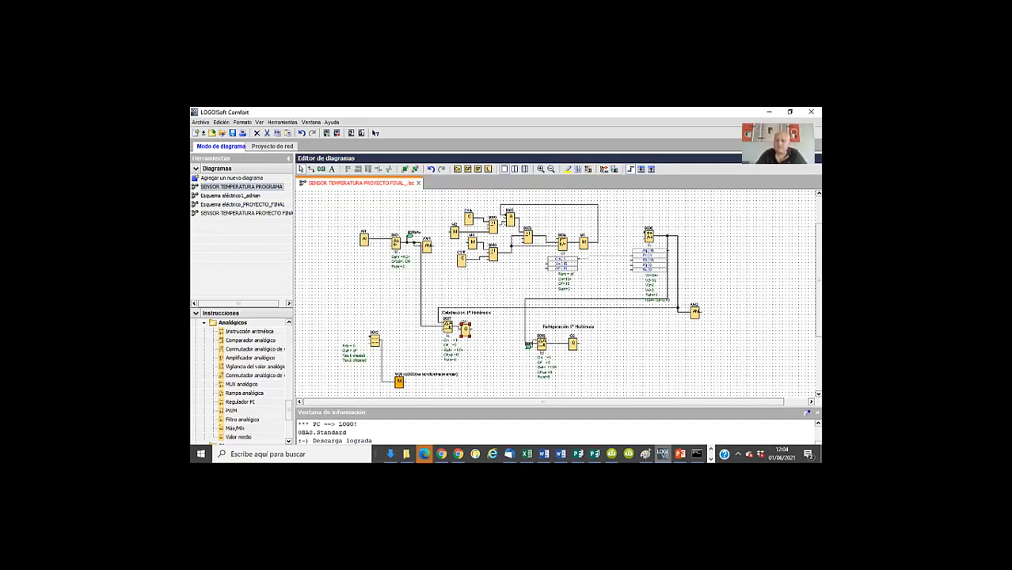
Switch to Node-RED in the browser and examine the variable list of the temperatura s7 in node, leaving its settings unchanged
click(711, 459)
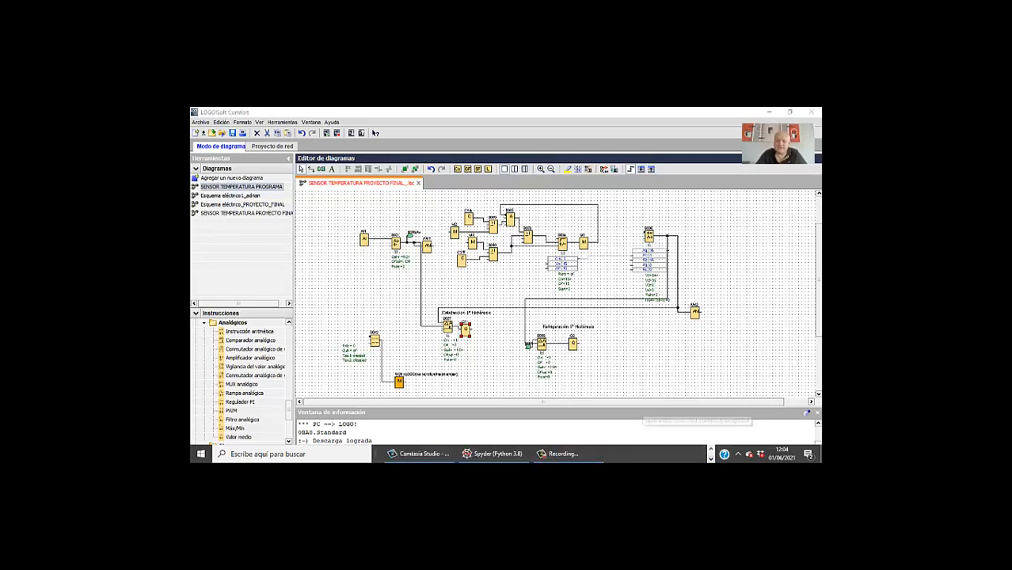
click(711, 448)
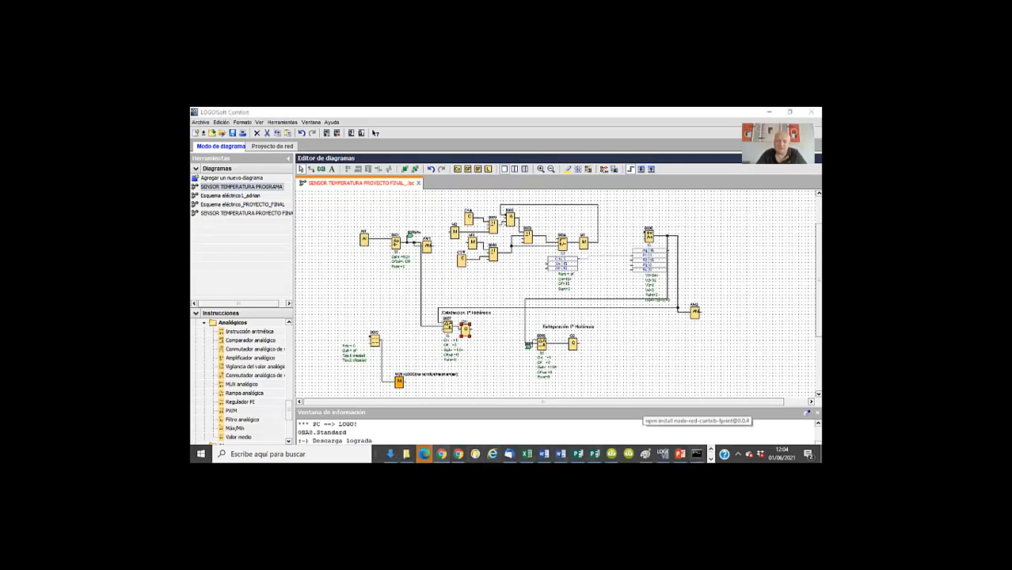
click(441, 454)
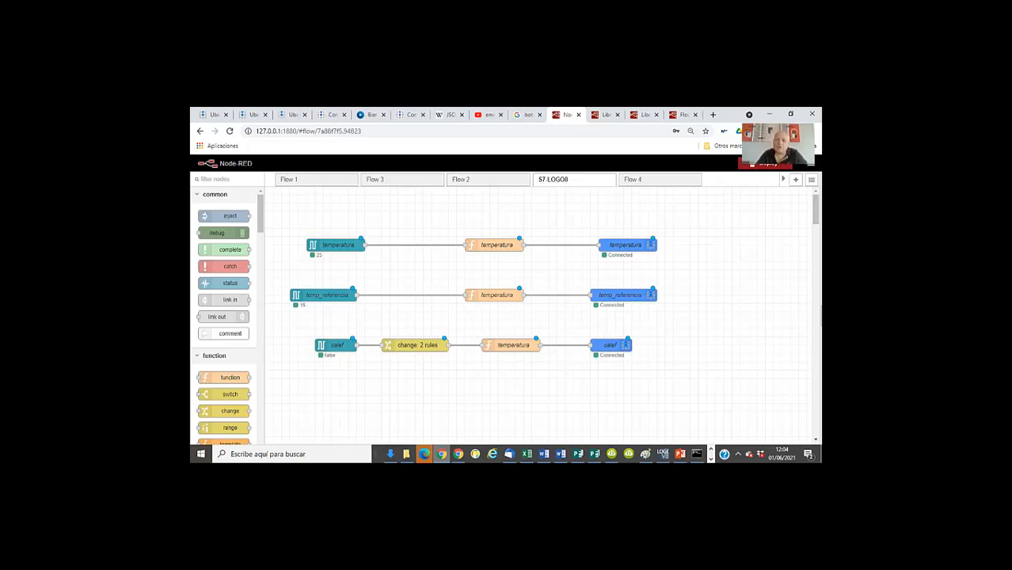
double_click(338, 245)
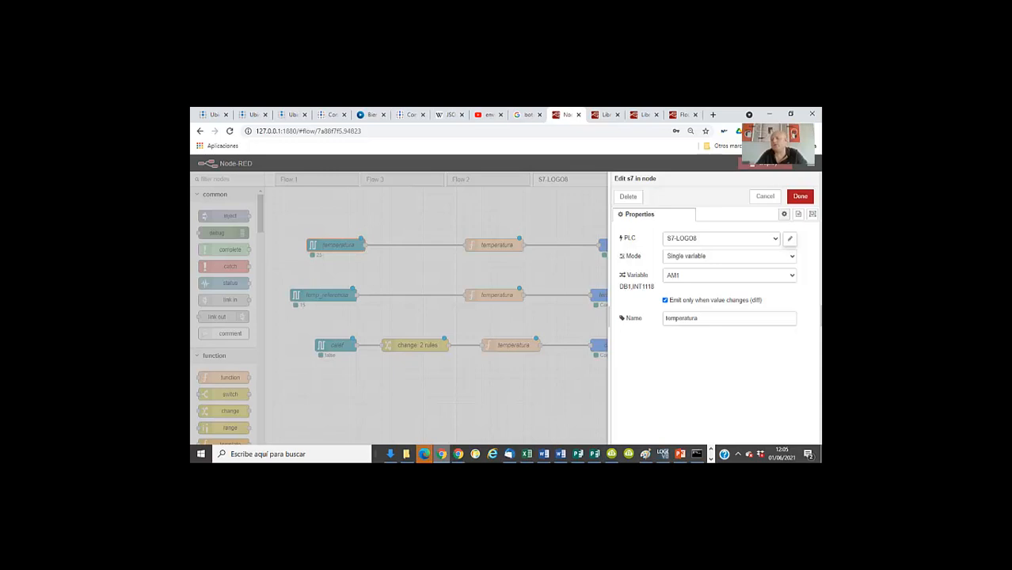
click(729, 276)
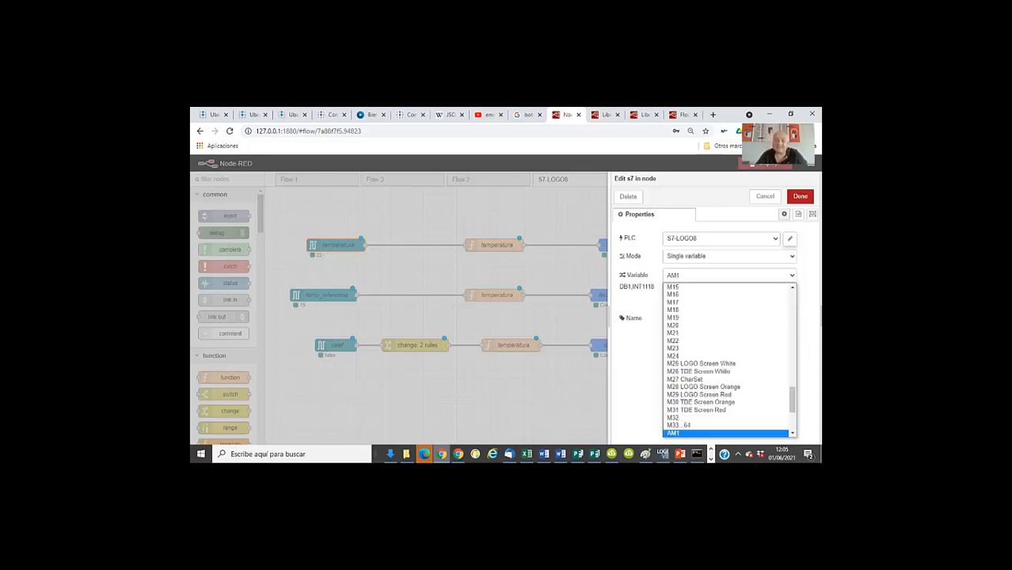
scroll(726, 356, up, 7)
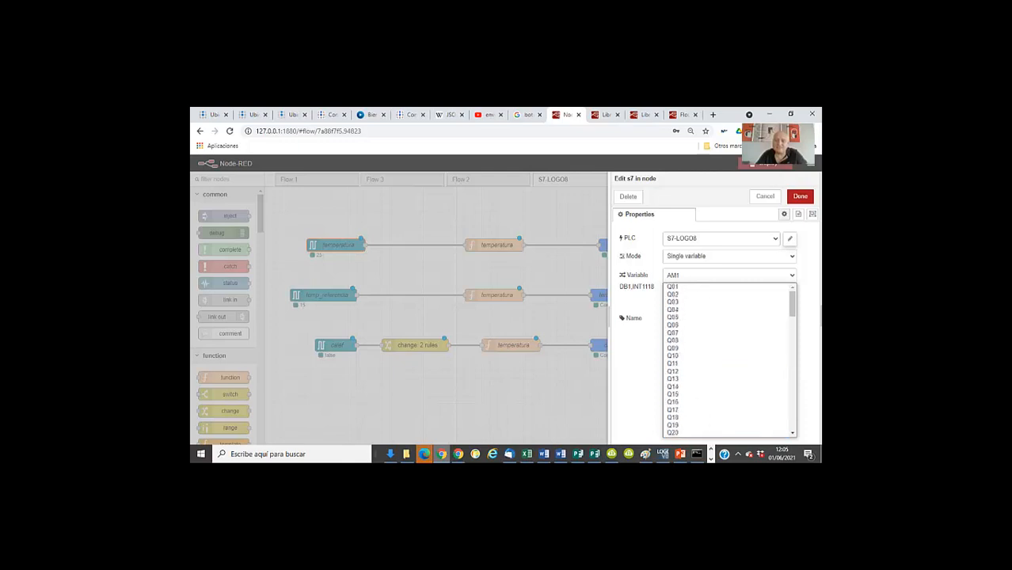
scroll(727, 356, down, 10)
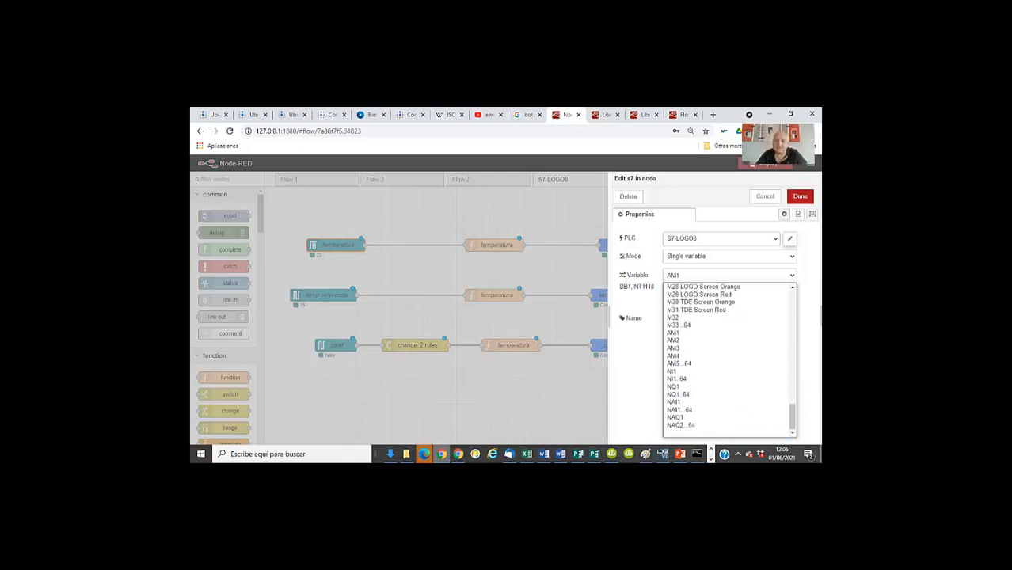
scroll(726, 340, up, 10)
click(764, 196)
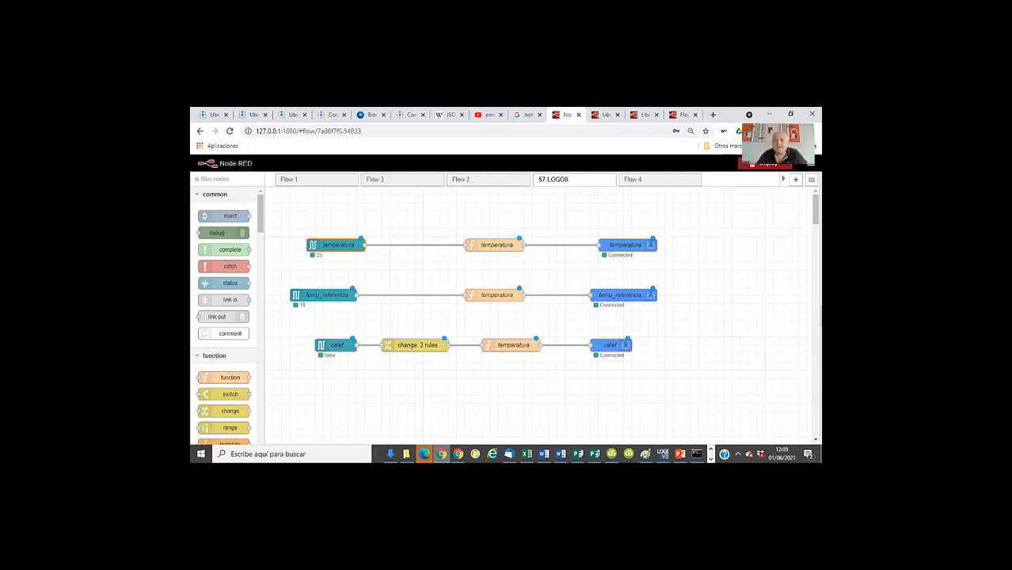
Open the Node-RED website from the editor and go to its flows library
click(811, 179)
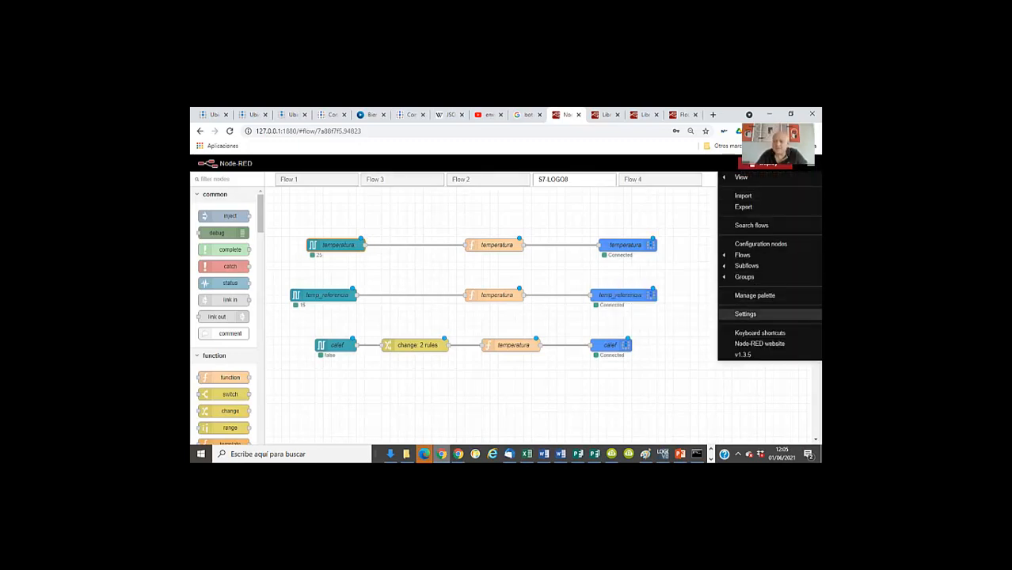
click(758, 344)
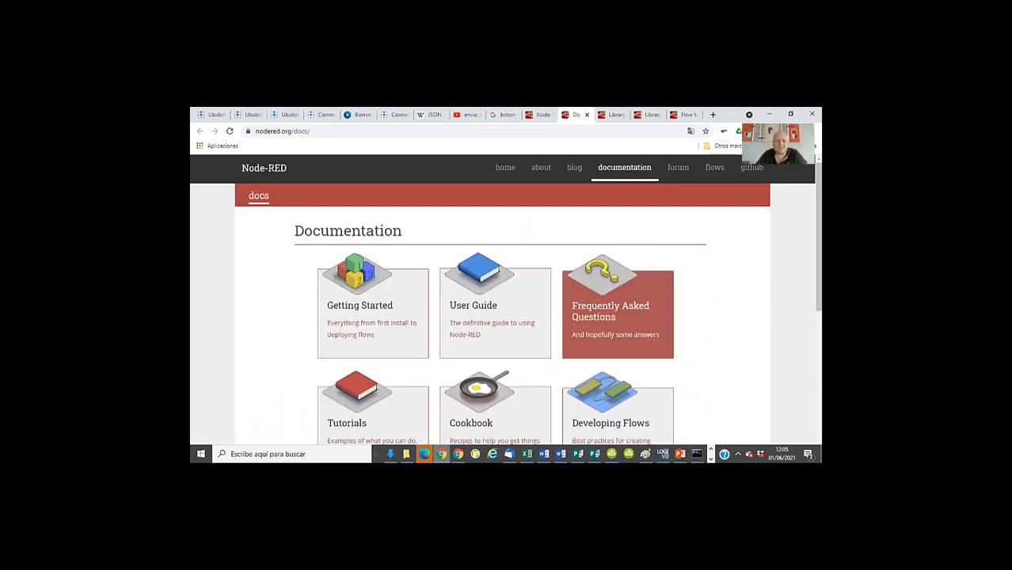
click(714, 167)
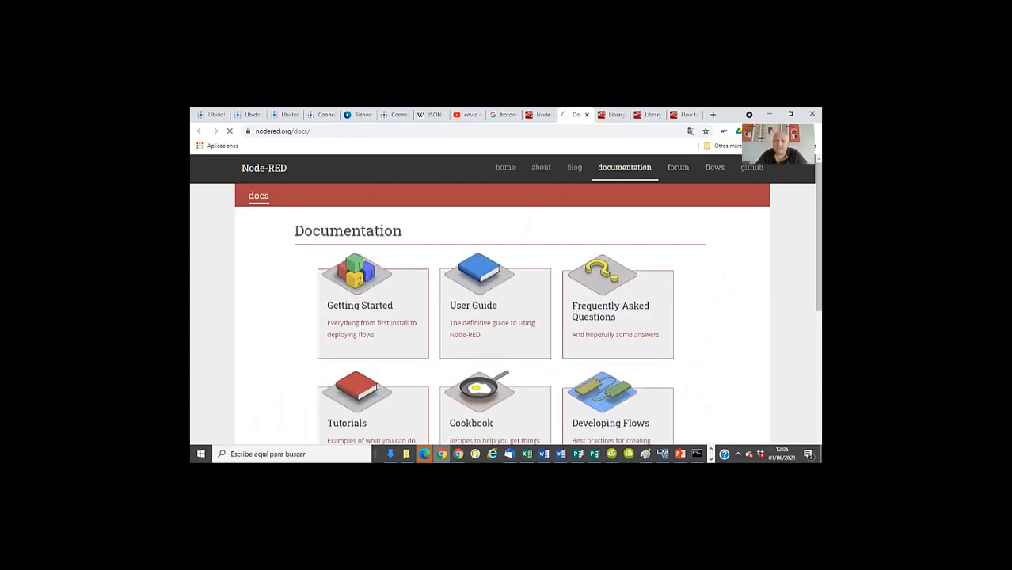
scroll(505, 299, down, 1)
scroll(505, 299, up, 1)
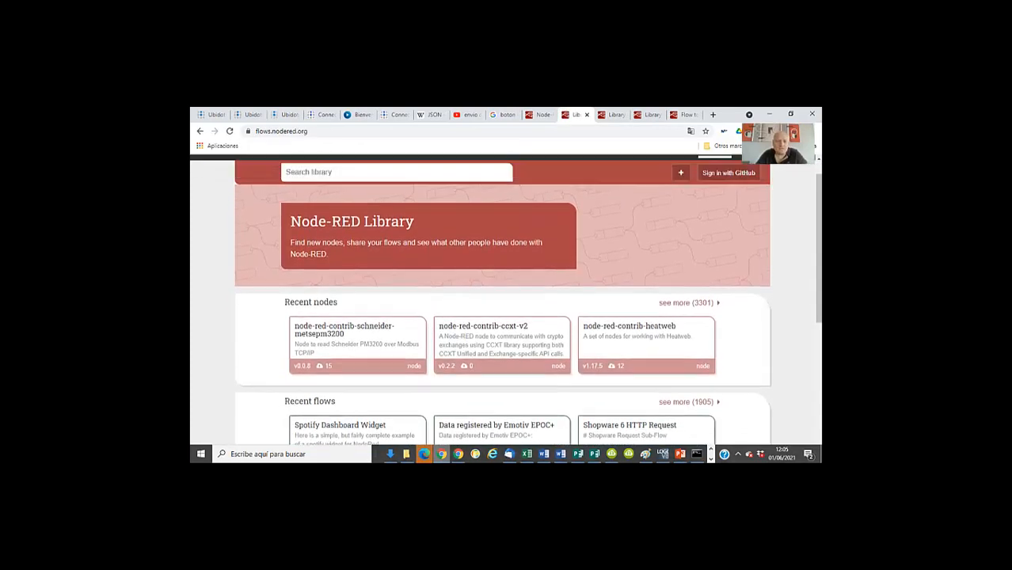
Search the Node-RED library for s7
click(317, 196)
text(s7)
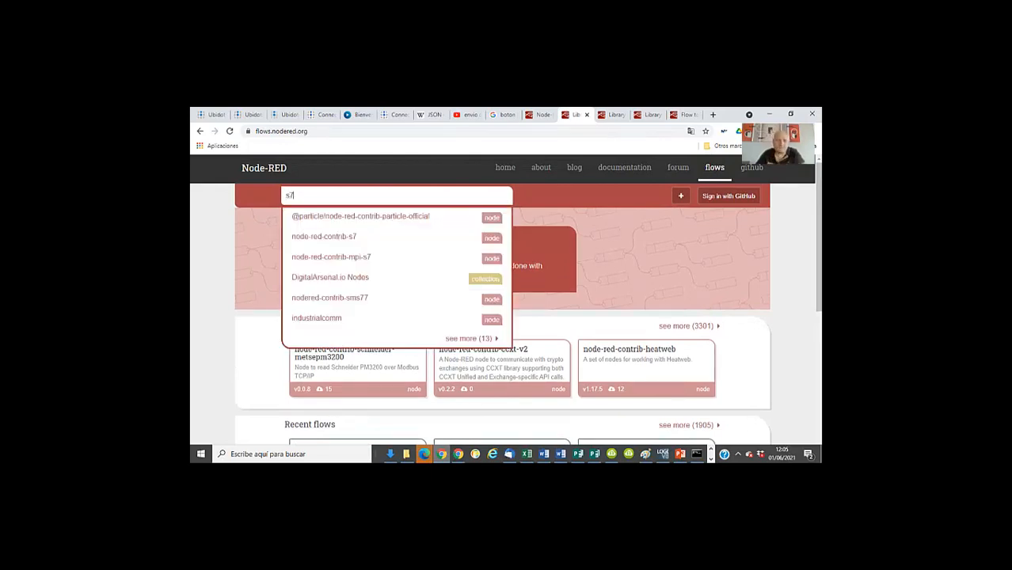
click(472, 337)
scroll(505, 301, down, 3)
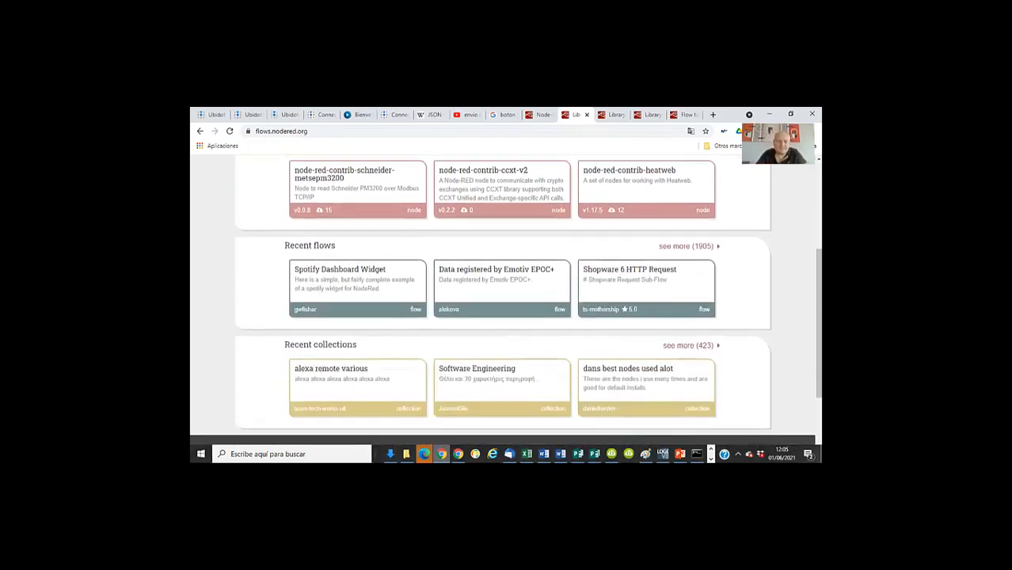
scroll(505, 301, up, 3)
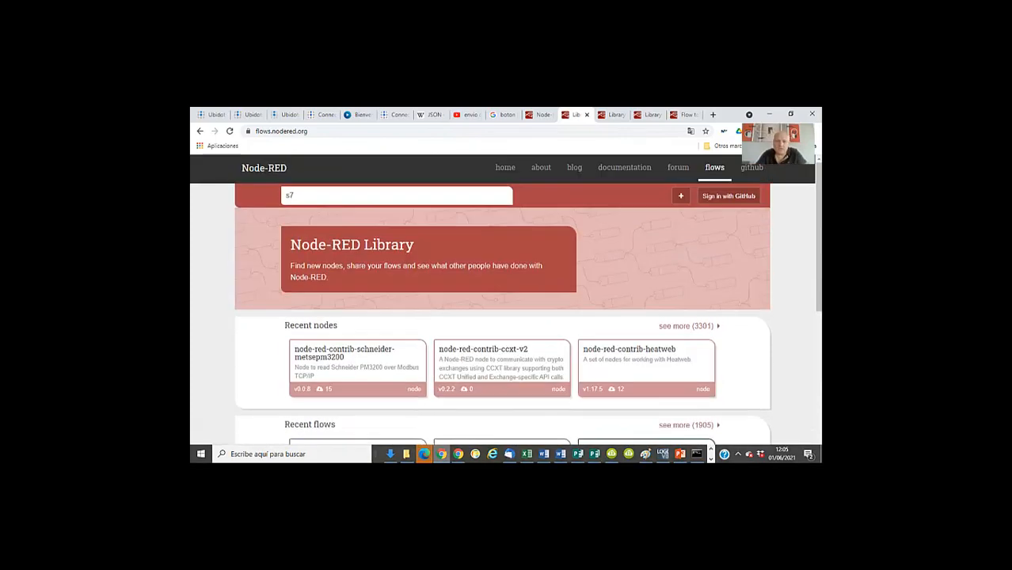
scroll(505, 300, down, 6)
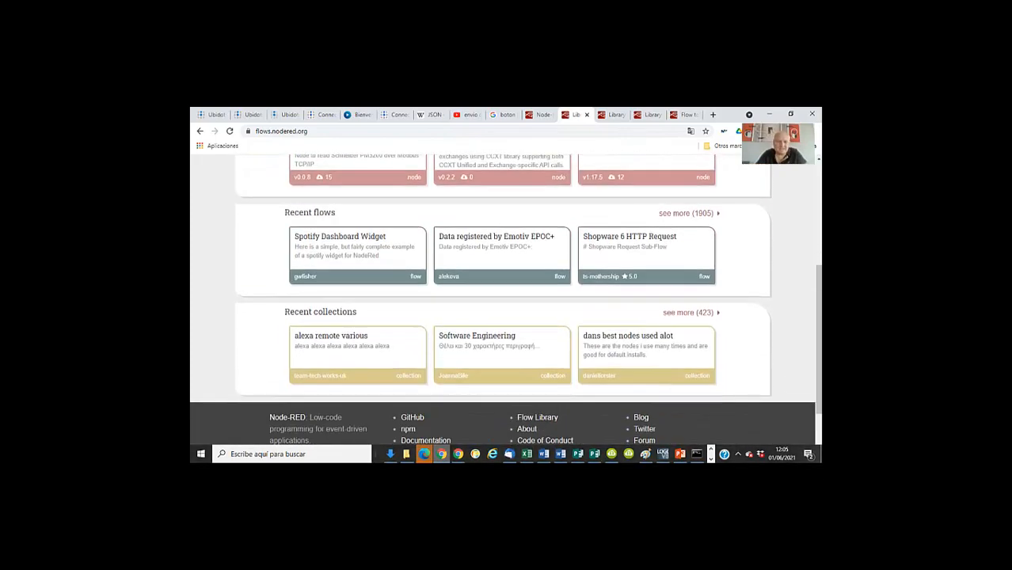
scroll(505, 300, up, 6)
key(Return)
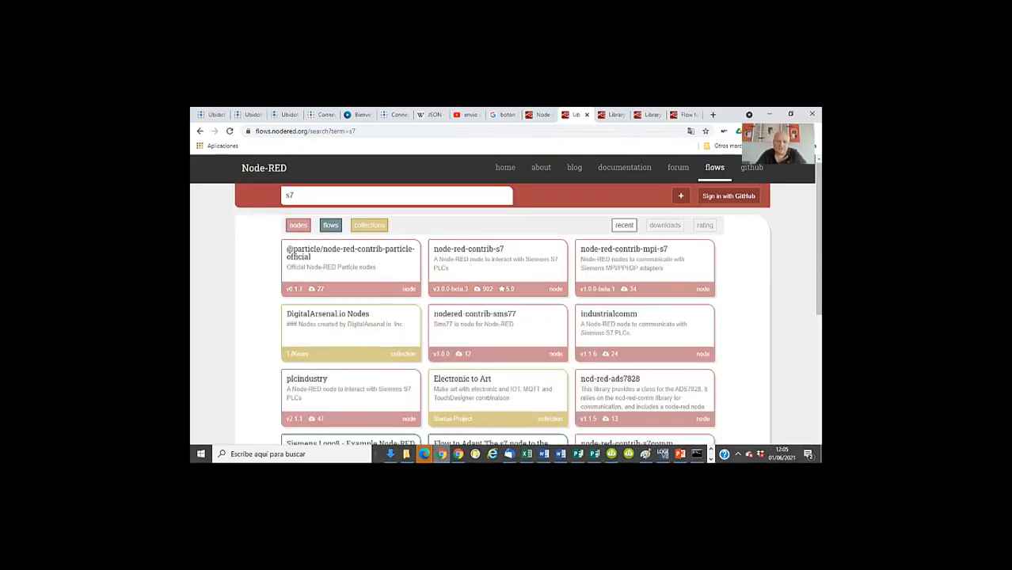
Open "Flow to Adapt The s7 node to the LOGO from siemens", review its instructions, and copy the flow's JSON code
scroll(505, 301, down, 4)
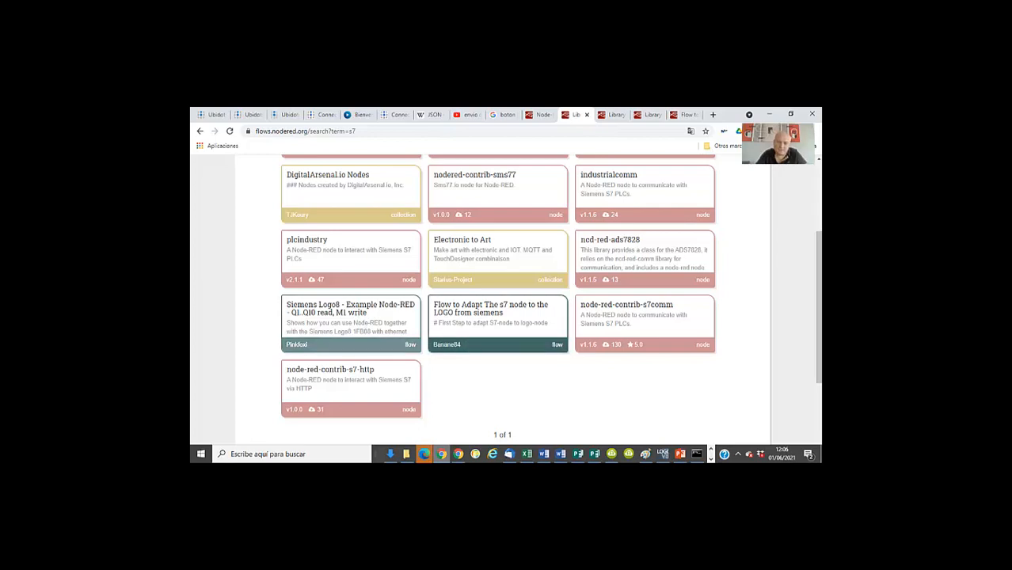
click(497, 316)
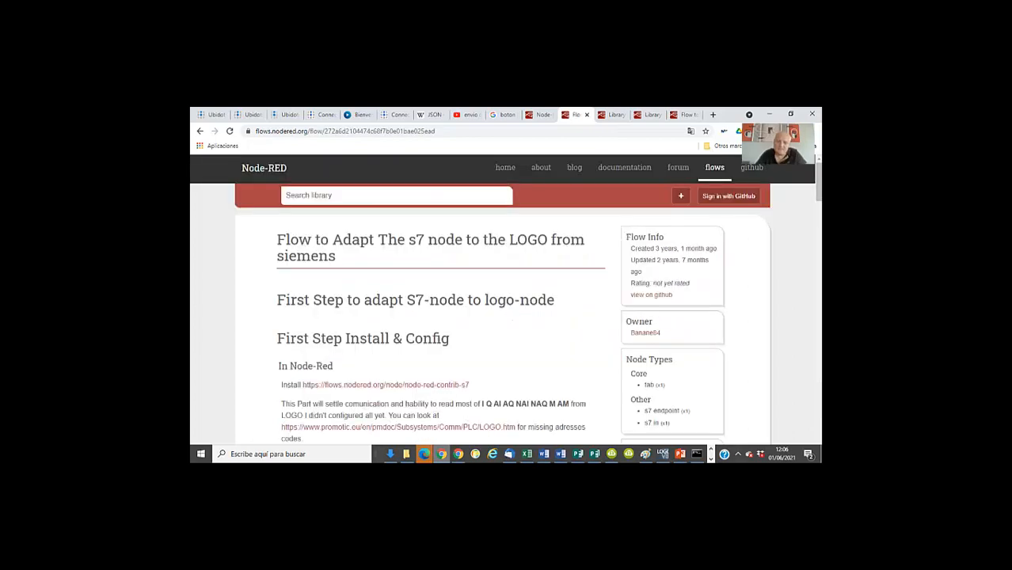
scroll(505, 301, down, 3)
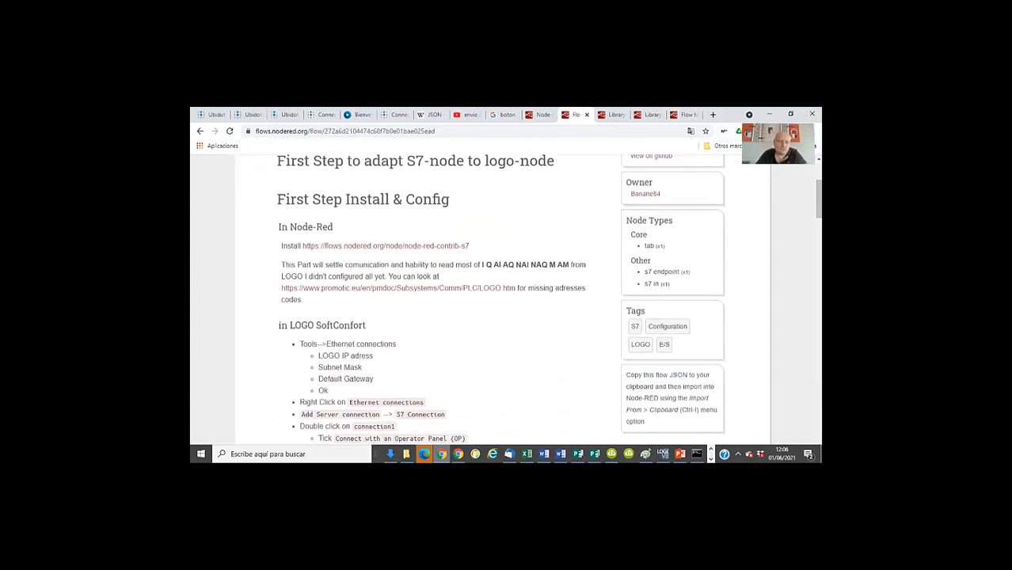
scroll(500, 299, down, 8)
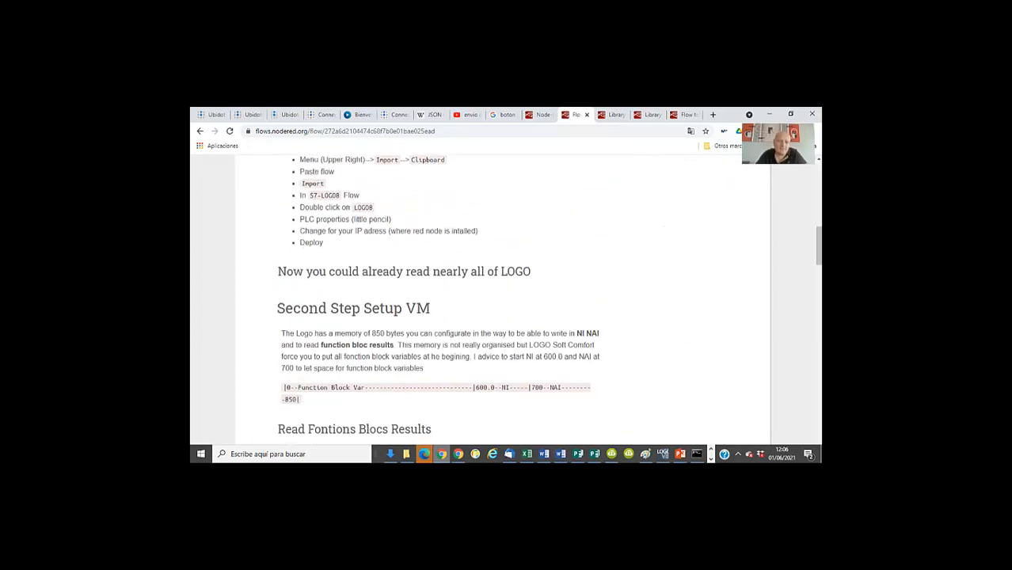
scroll(505, 301, down, 12)
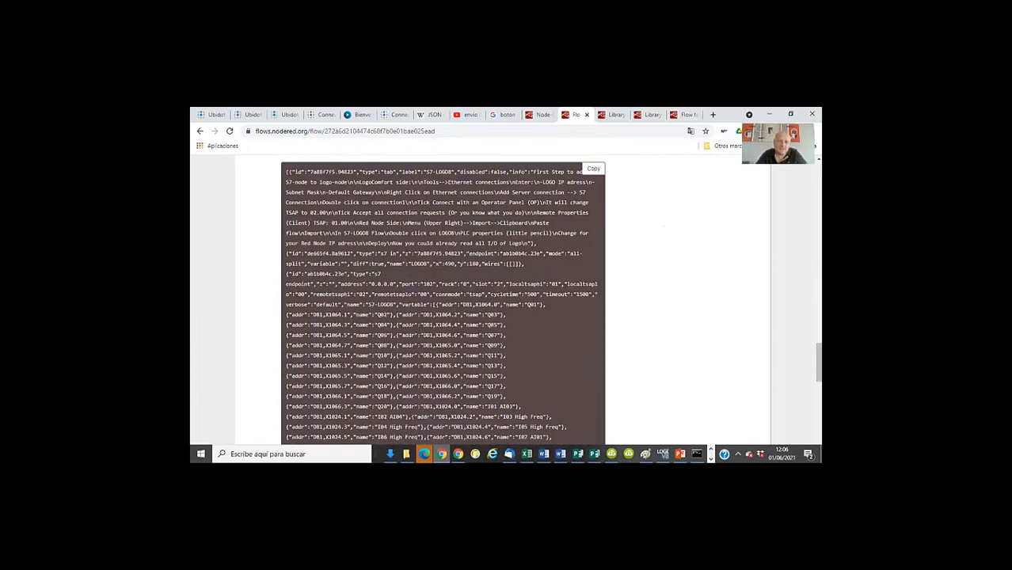
scroll(505, 301, up, 4)
scroll(507, 301, down, 20)
scroll(506, 300, up, 20)
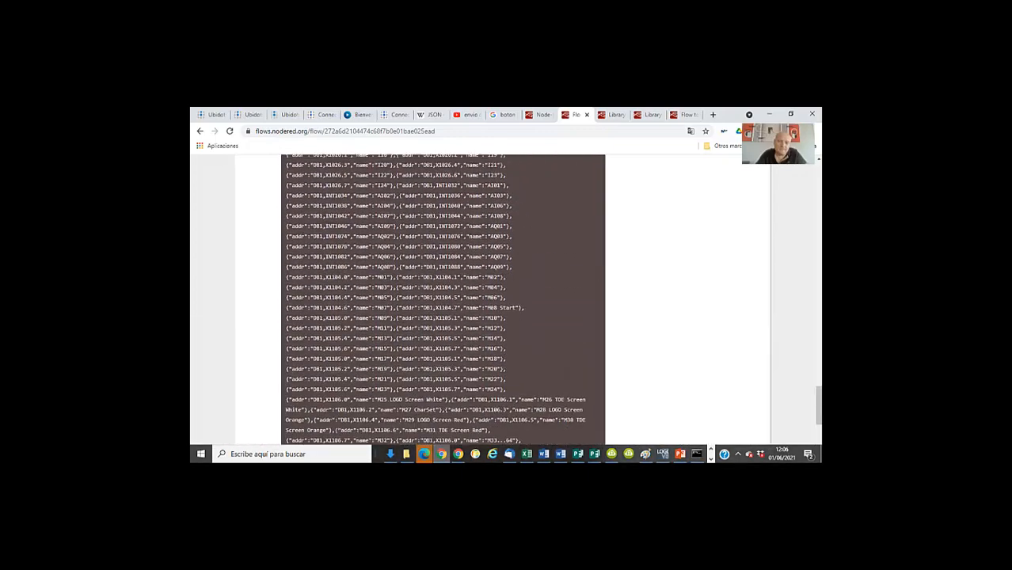
click(593, 425)
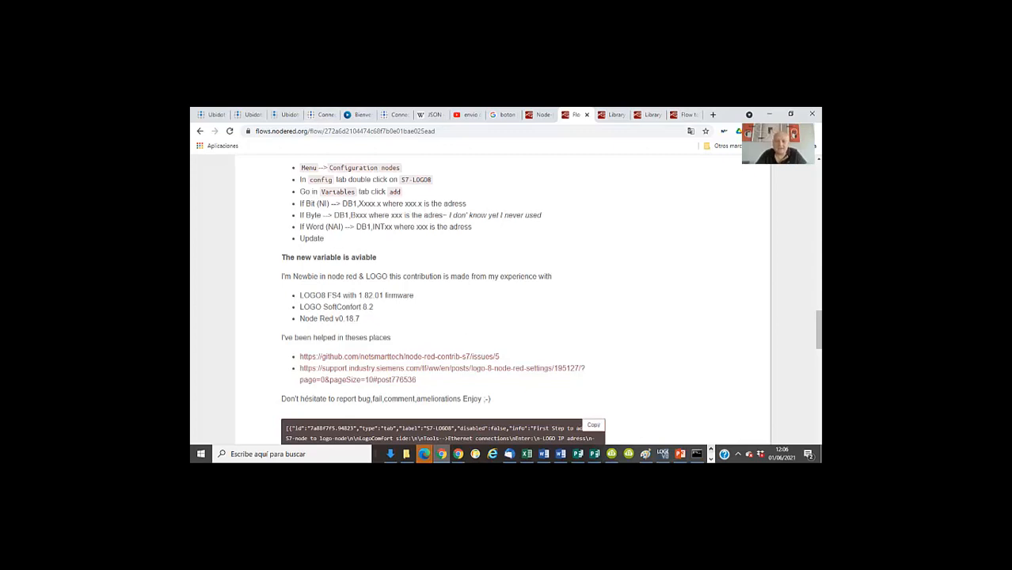
Import the copied flow JSON into the Node-RED editor, importing a copy of the nodes that already exist
click(540, 115)
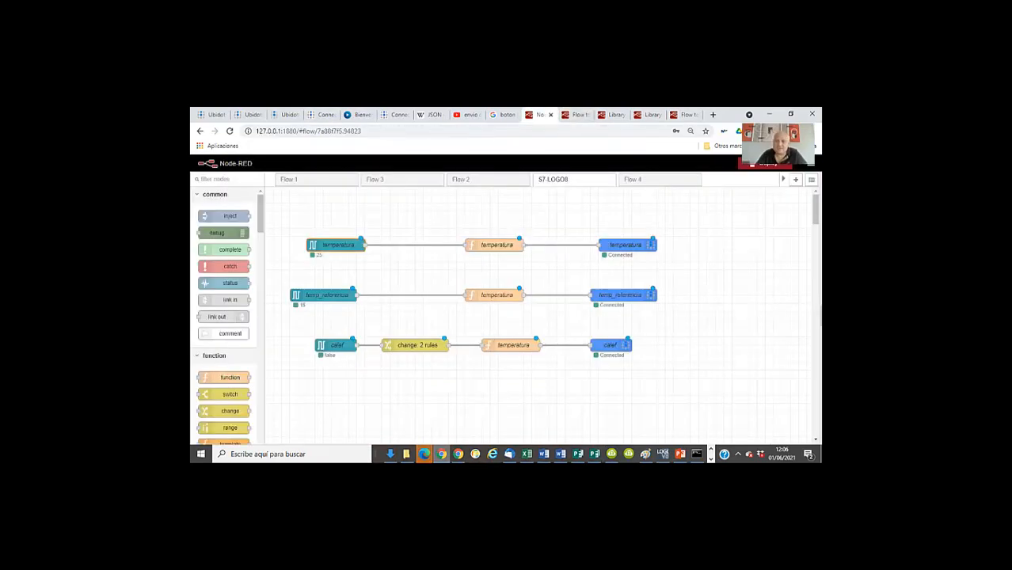
click(811, 179)
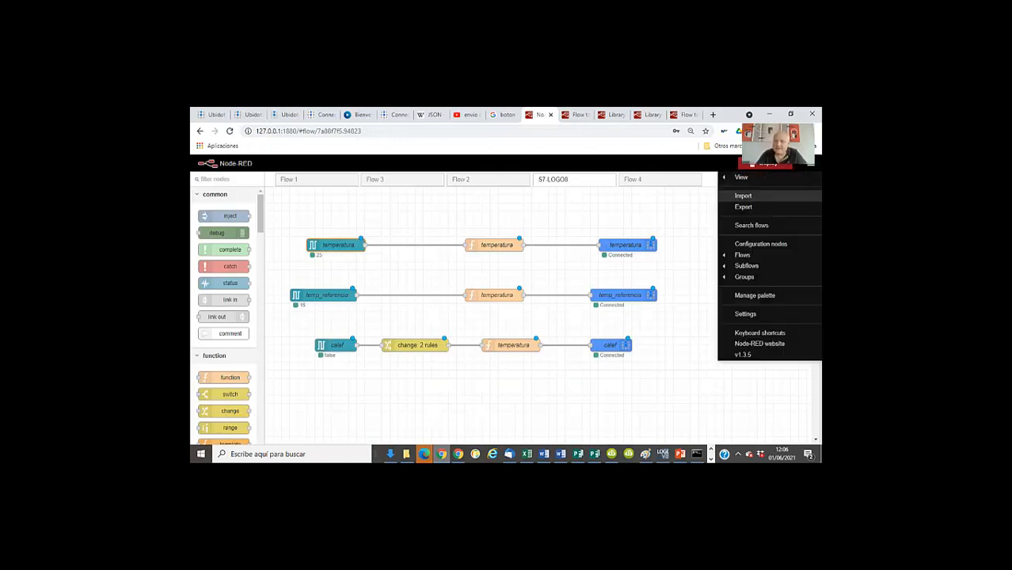
click(743, 195)
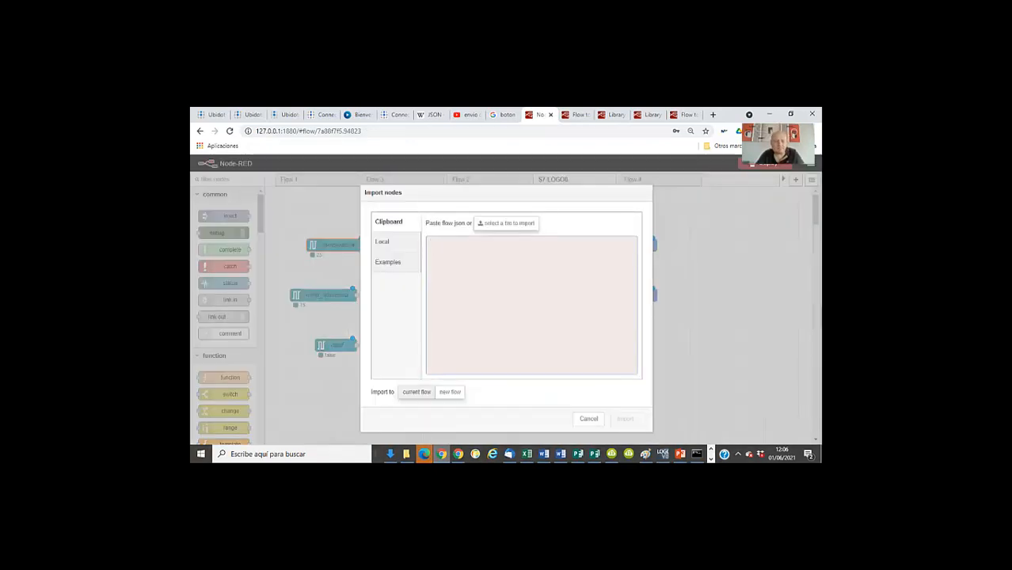
key(ctrl+v)
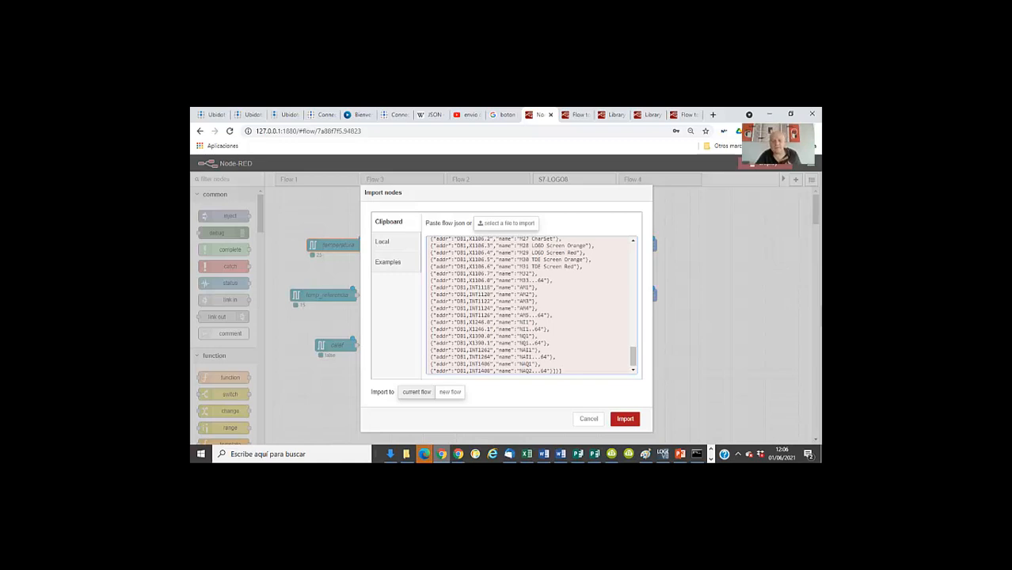
click(625, 418)
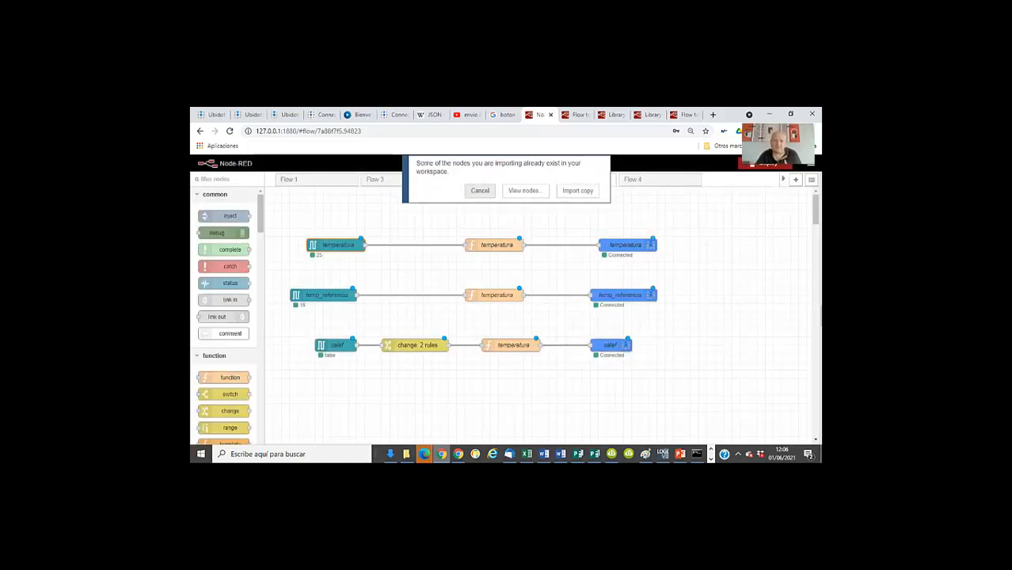
click(577, 191)
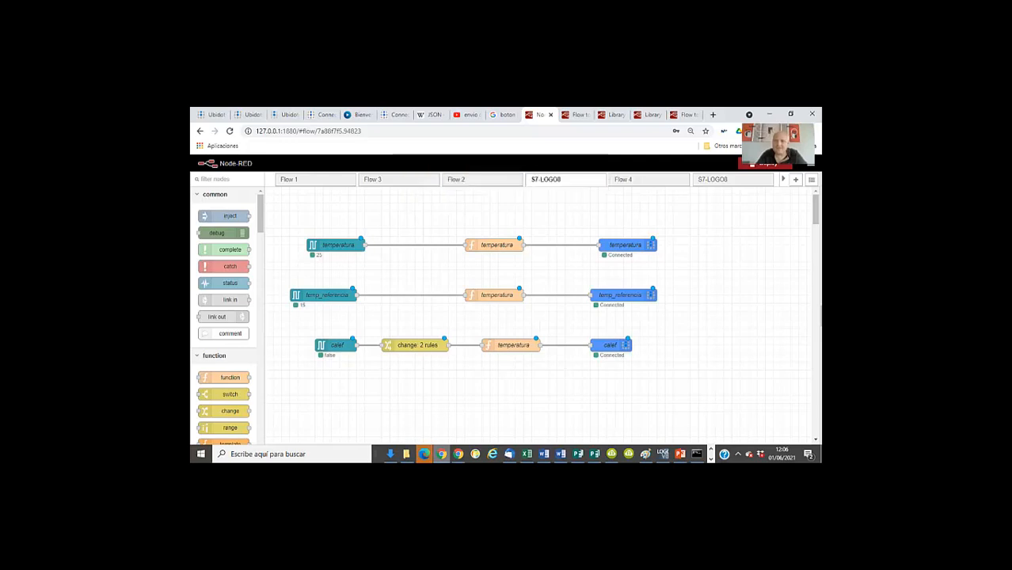
Open the LOGO8 node in the imported S7-LOGO8 flow and review its reading modes, keeping "All variables, one per message"
click(712, 178)
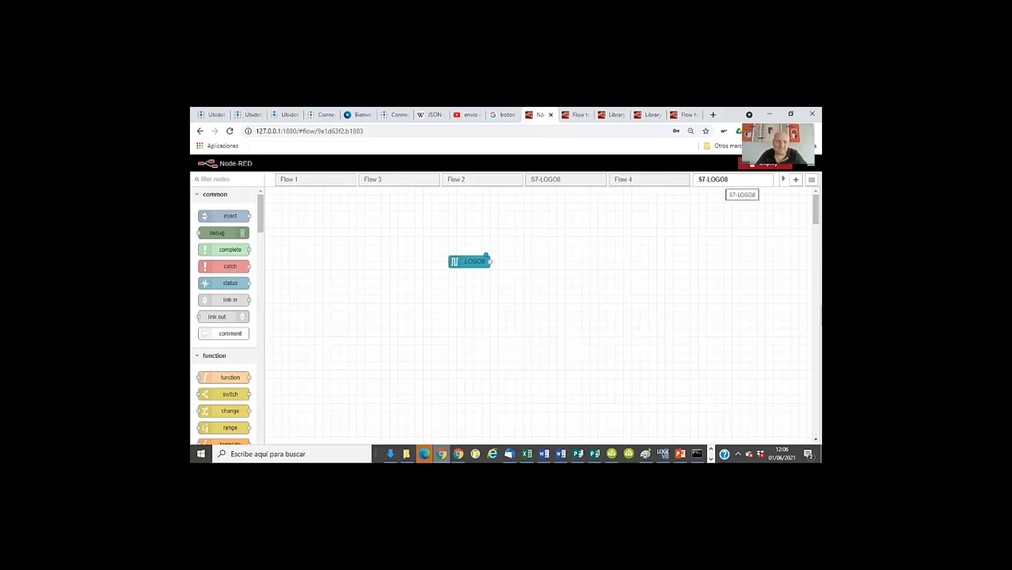
click(663, 179)
click(712, 180)
double_click(470, 262)
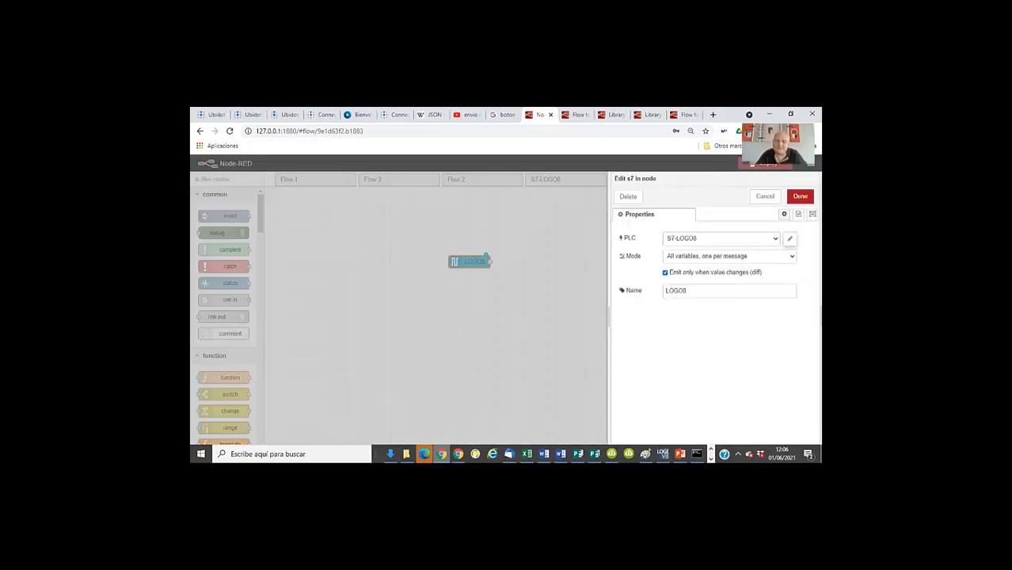
click(728, 256)
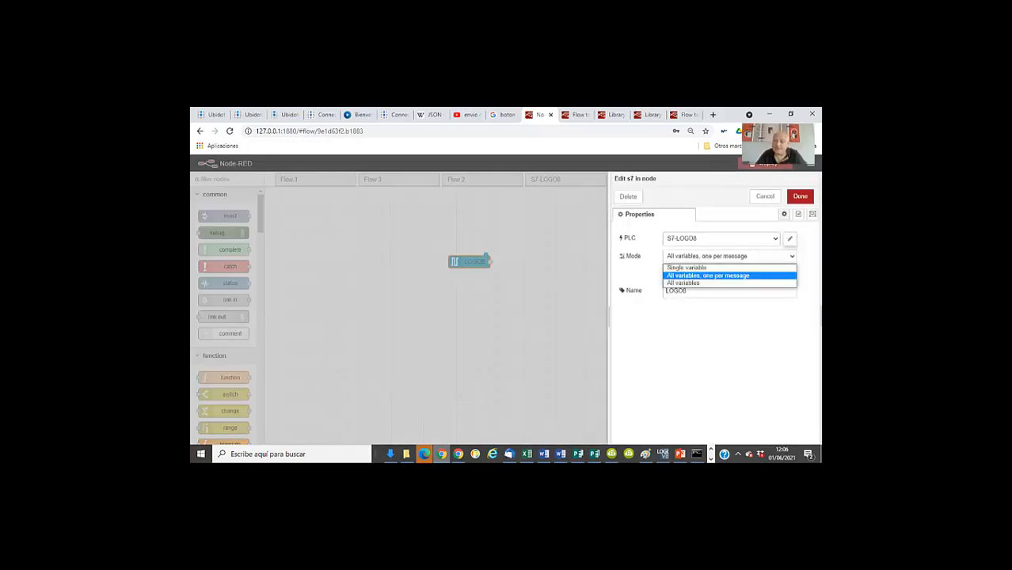
click(707, 275)
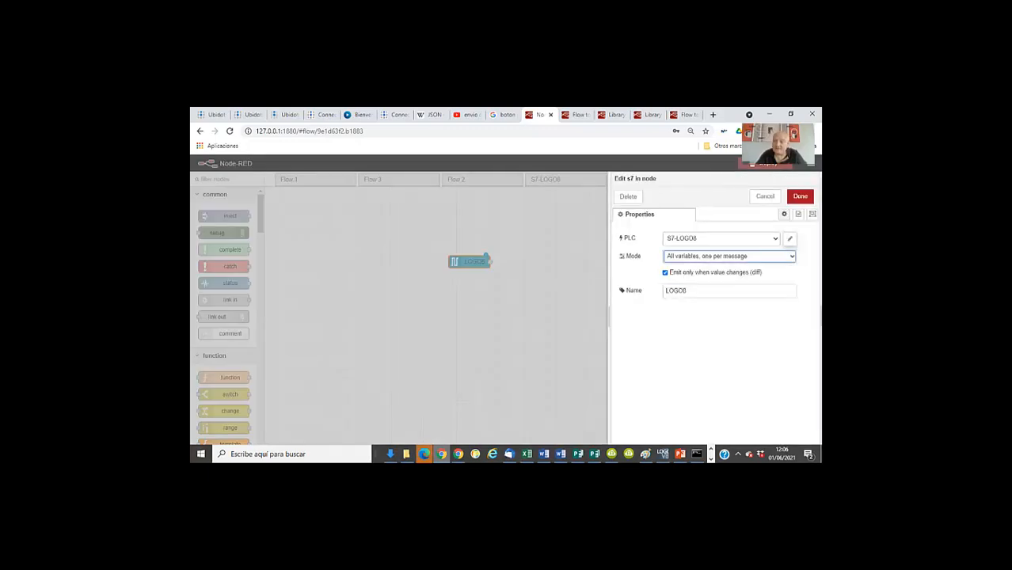
Check the LOGO8 node's PLC choices, try Single variable mode to browse its variable list, and discard the changes
click(722, 238)
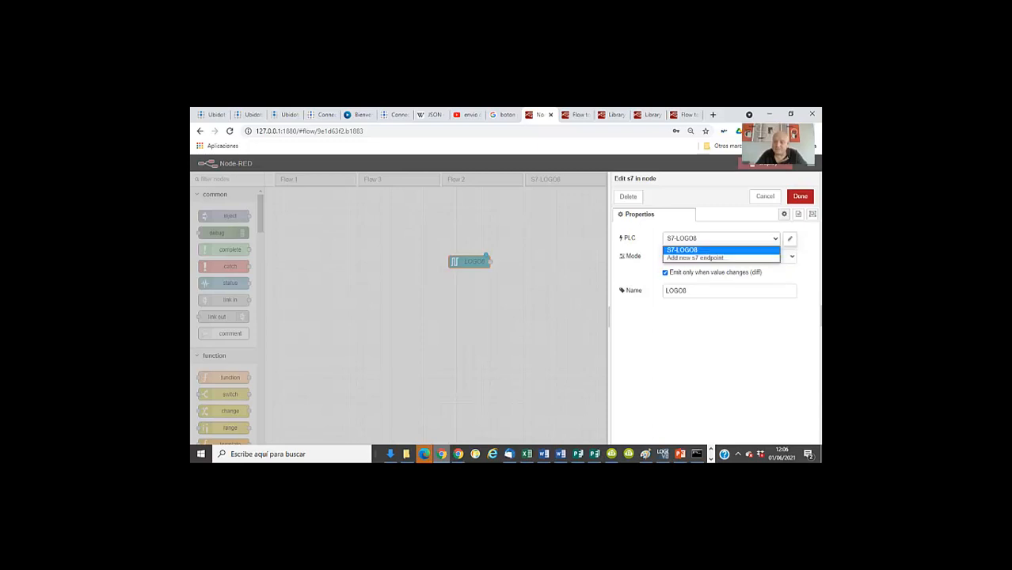
click(789, 256)
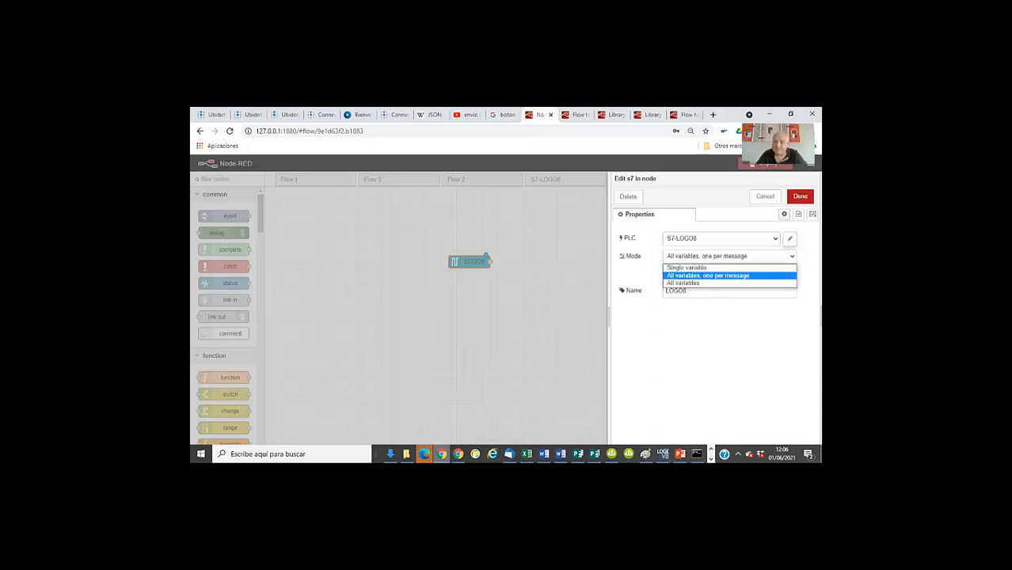
click(686, 268)
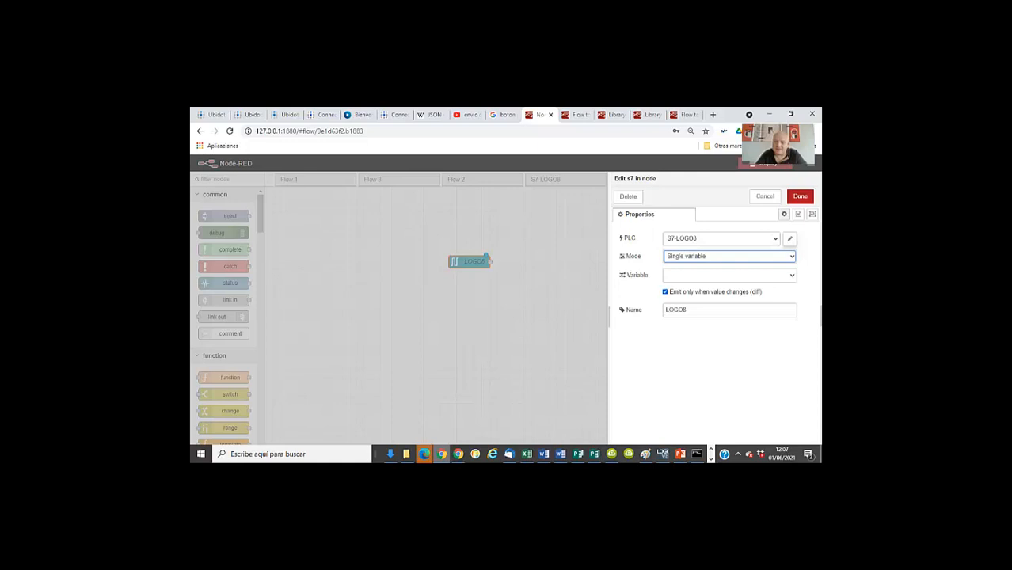
click(728, 275)
scroll(728, 364, up, 12)
scroll(724, 333, up, 3)
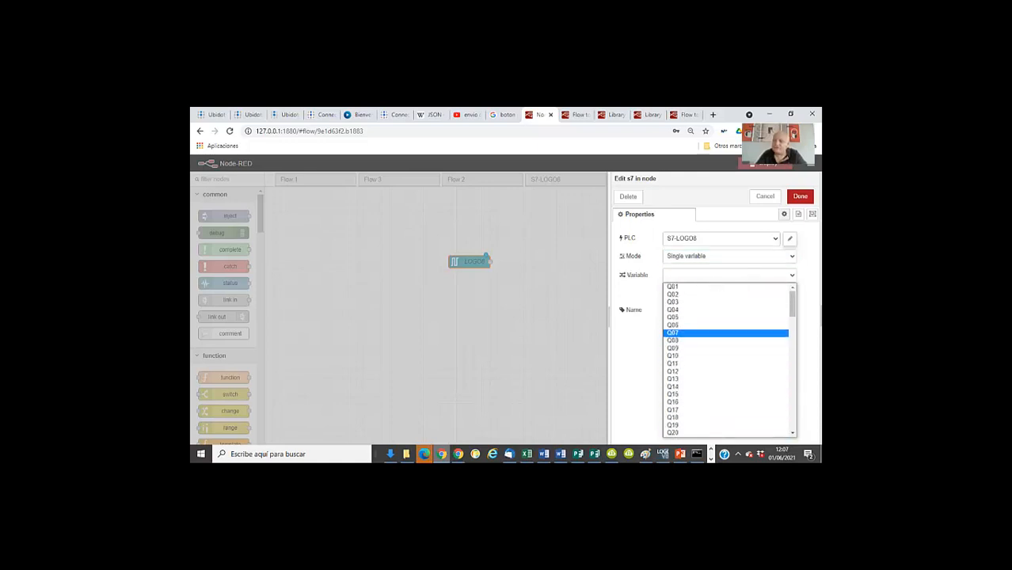
click(764, 197)
Review the PLC, mode and variable of the temperatura S7 input node in the original S7-LOGO8 flow, keeping Single variable
click(546, 180)
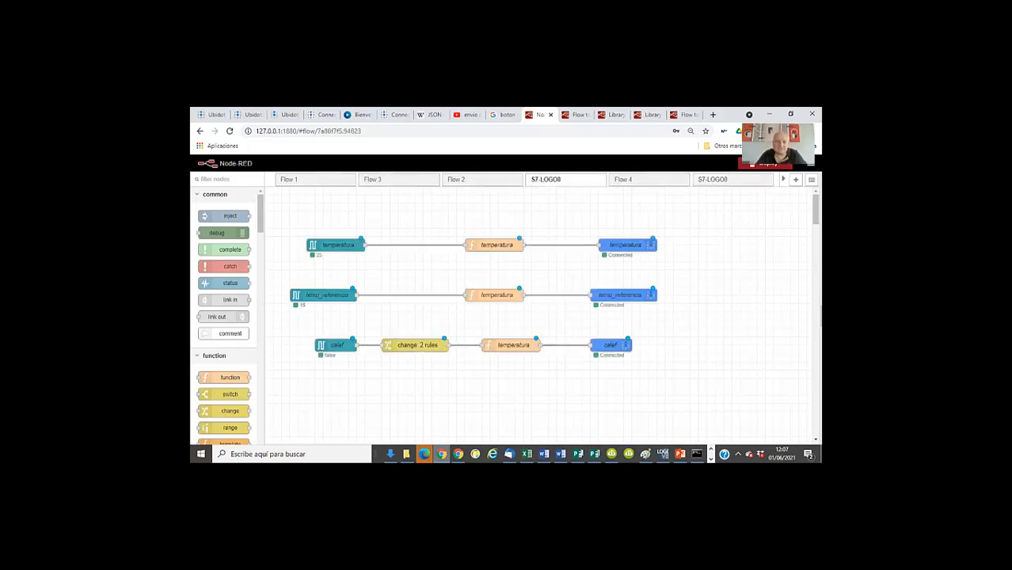
double_click(336, 244)
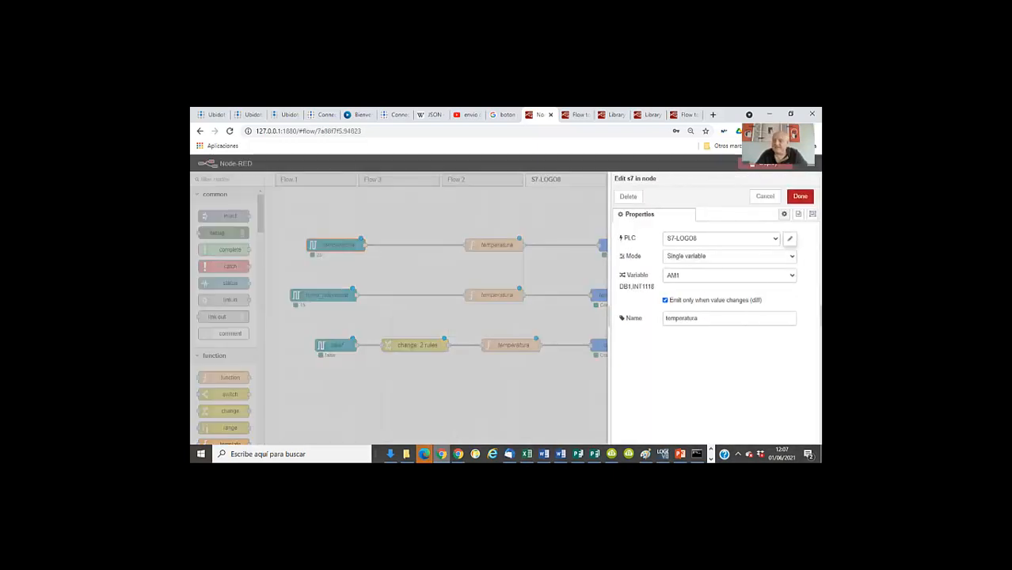
click(765, 196)
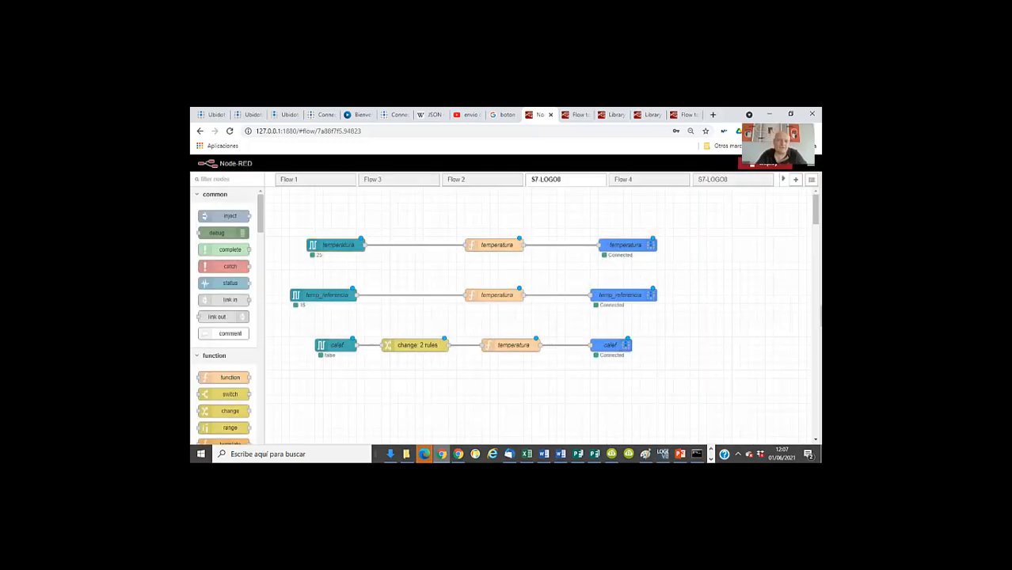
double_click(337, 244)
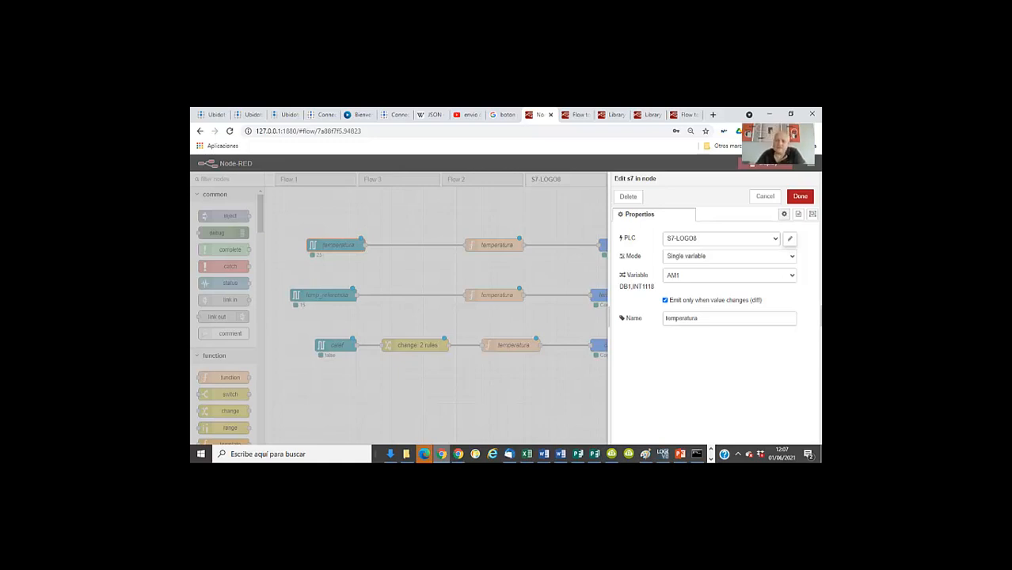
click(729, 257)
click(687, 267)
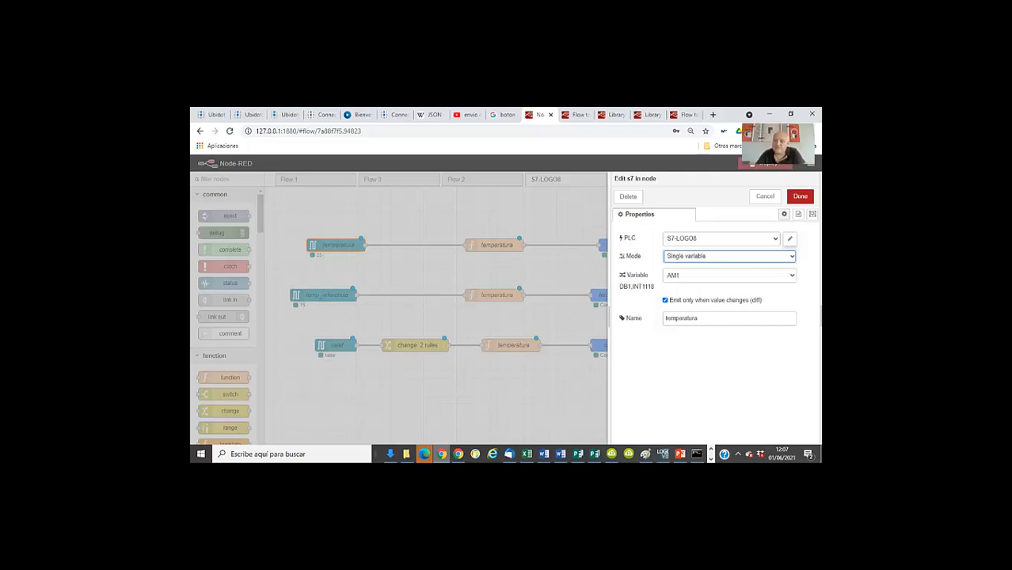
Examine the S7-LOGO8 endpoint's connection settings and variable list, and close the endpoint and temperatura node editors
click(790, 238)
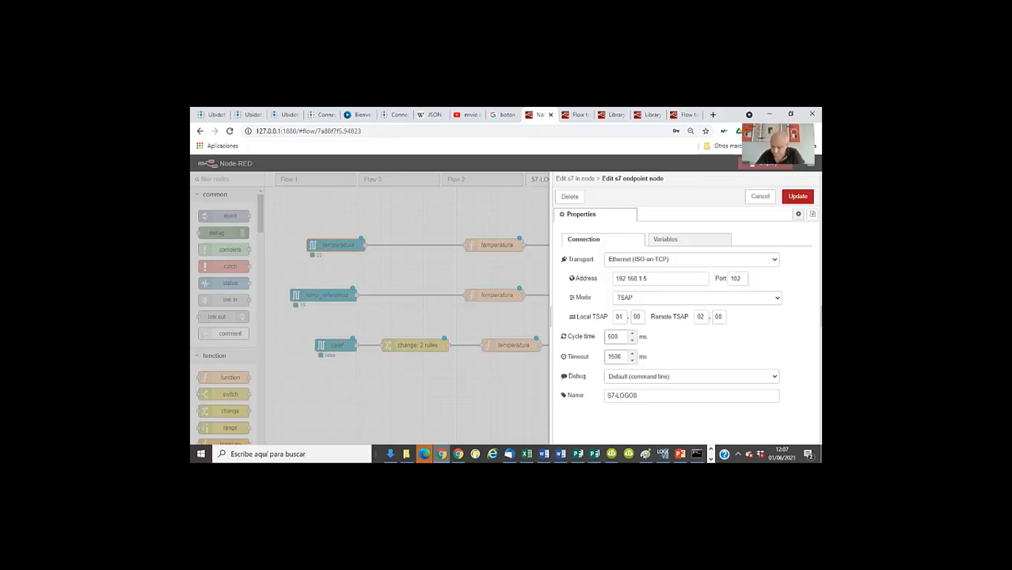
click(687, 240)
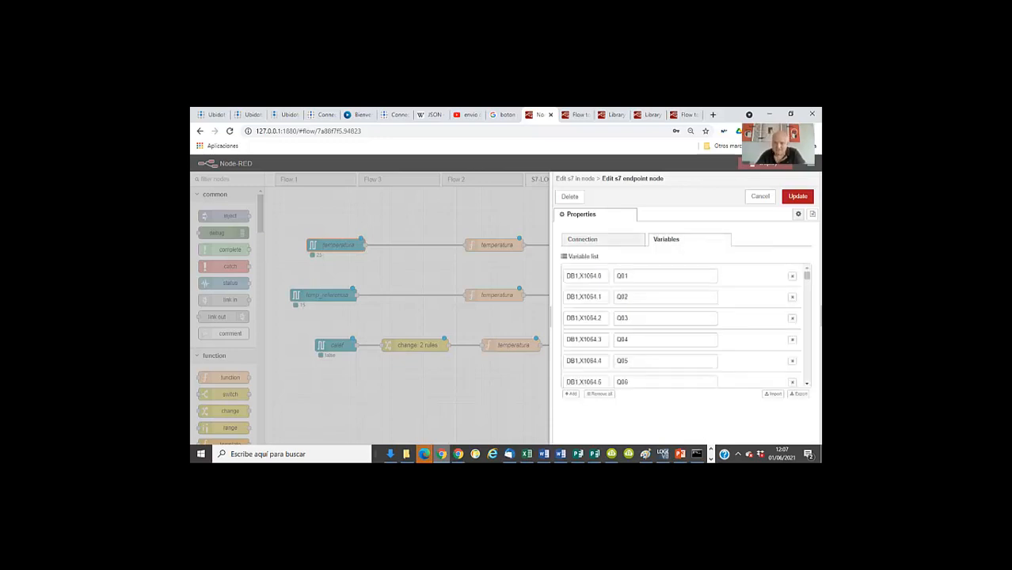
click(602, 239)
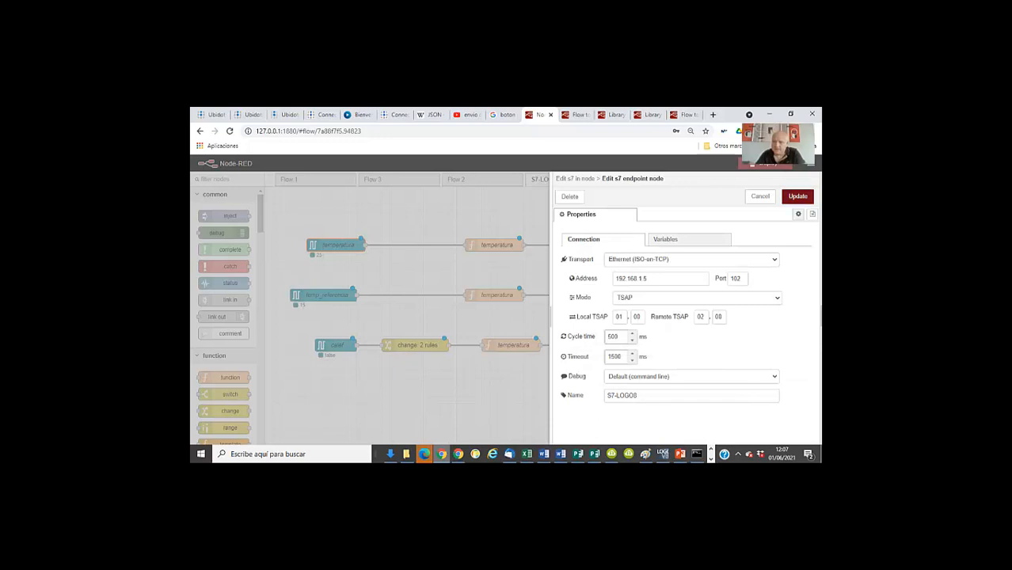
click(797, 196)
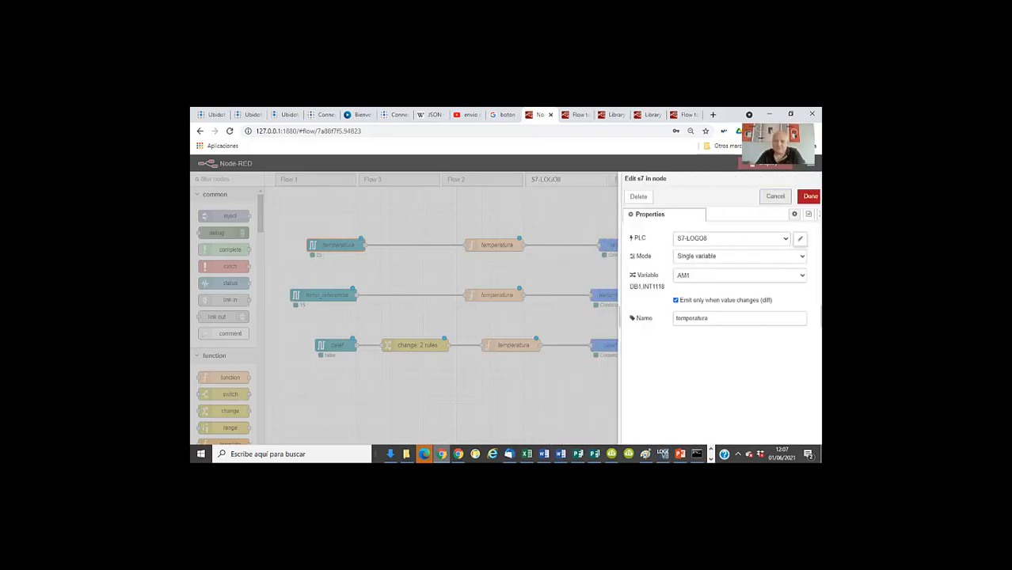
click(764, 197)
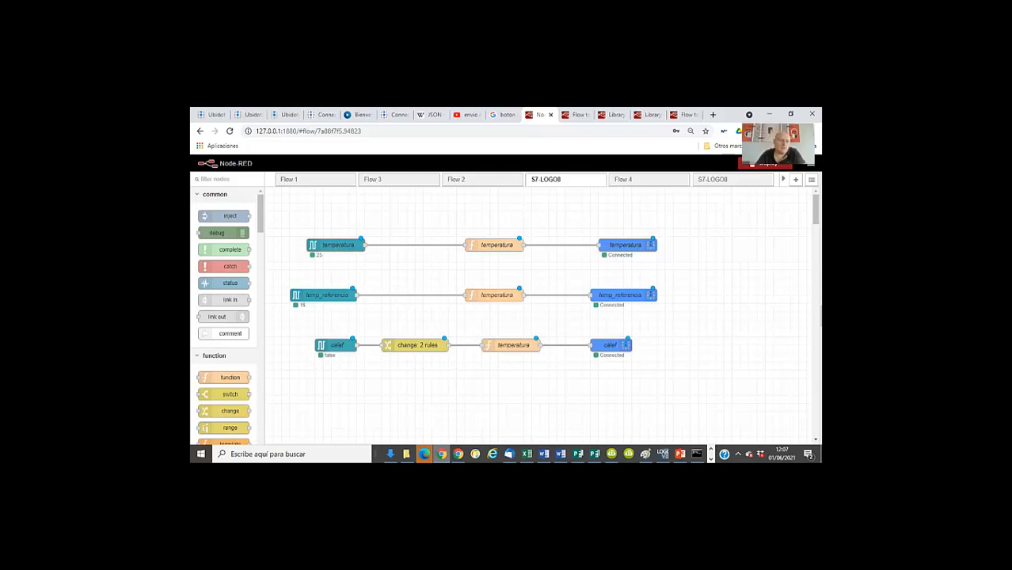
Inspect the On Message code of the function node in the temperatura row, leaving it unchanged
double_click(495, 245)
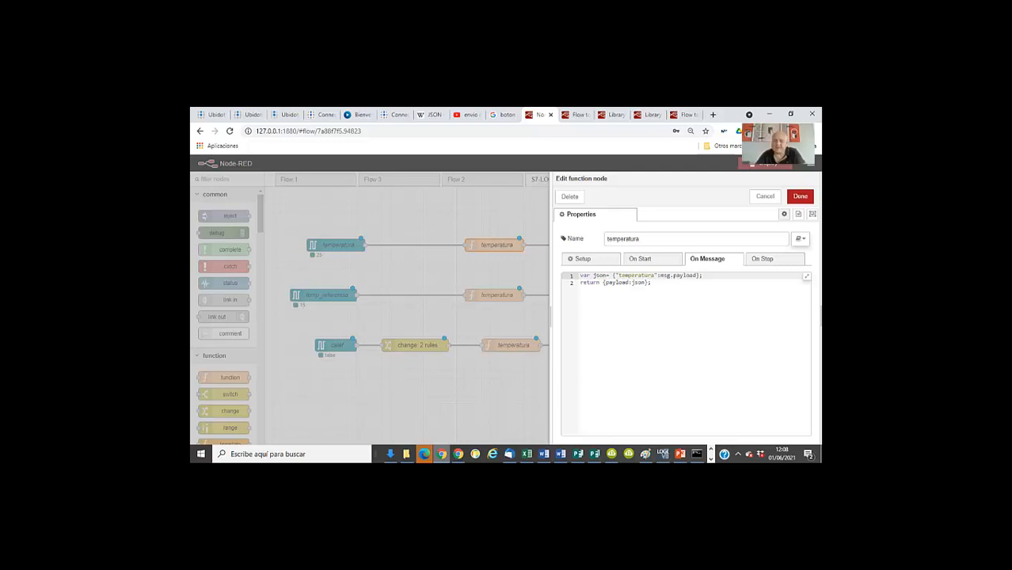
click(765, 196)
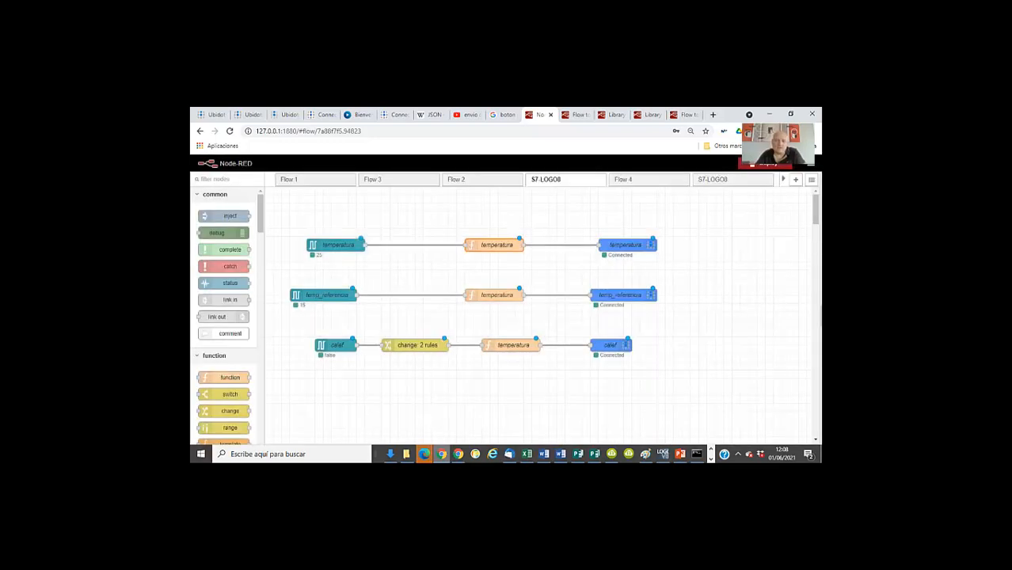
Inspect the calef row's S7 input settings, change-node rules and function code, closing each editor without changes
scroll(538, 316, down, 1)
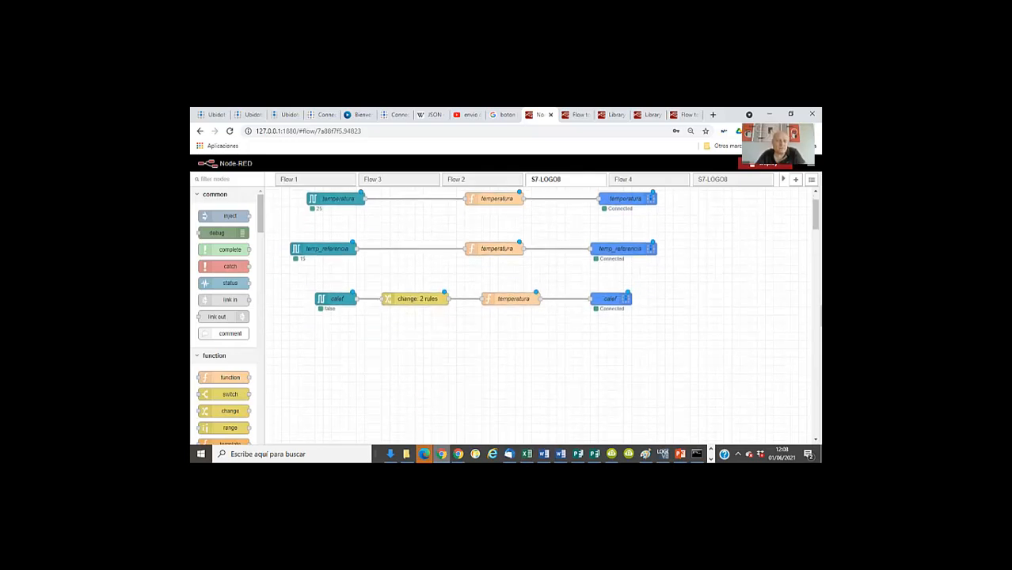
double_click(335, 298)
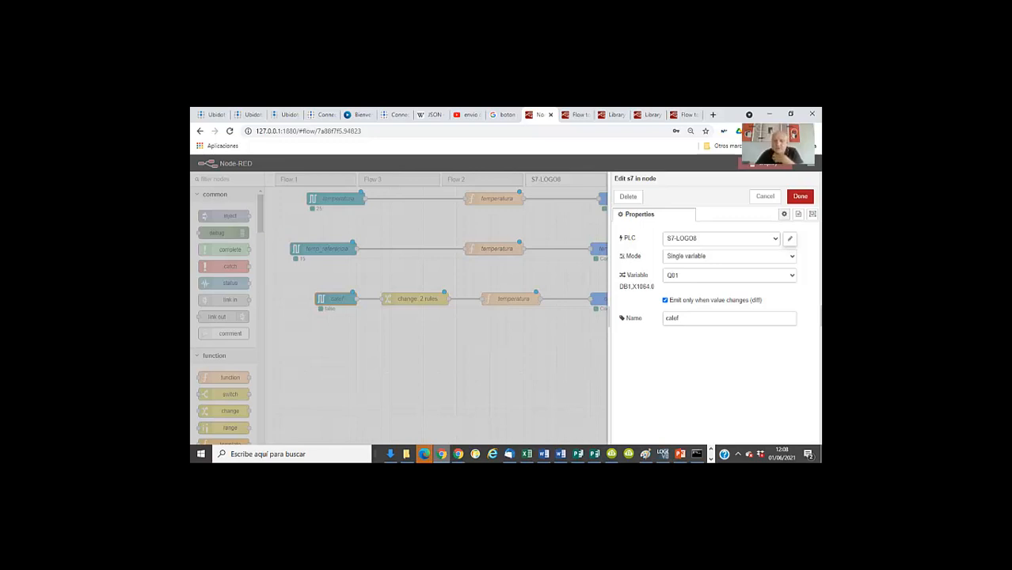
click(765, 196)
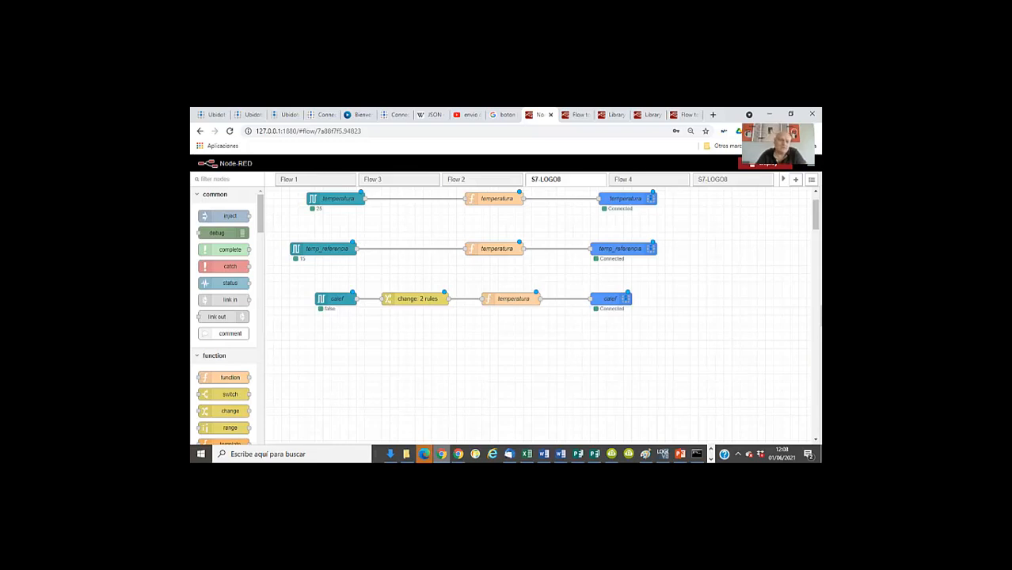
double_click(416, 299)
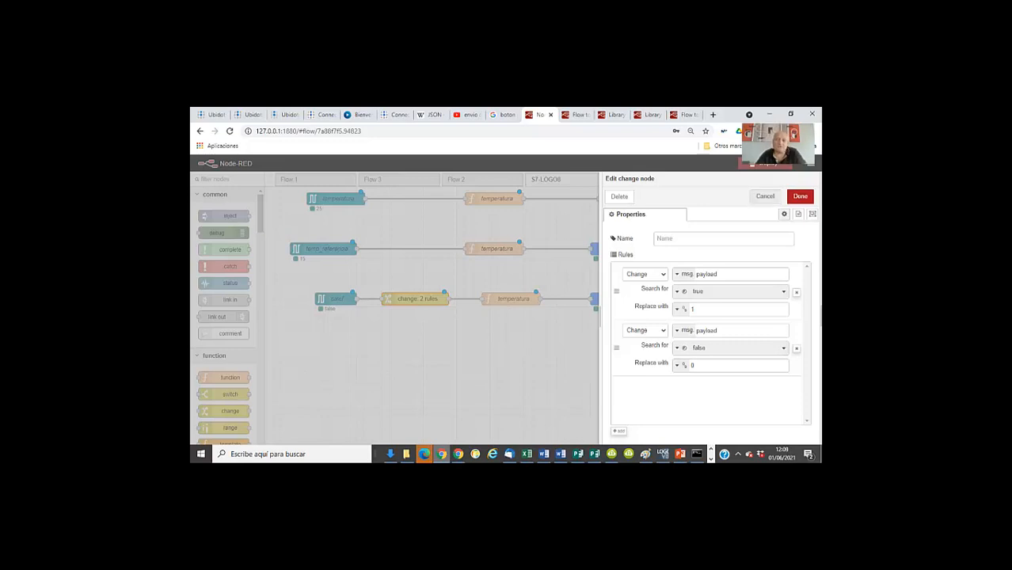
click(765, 196)
double_click(510, 299)
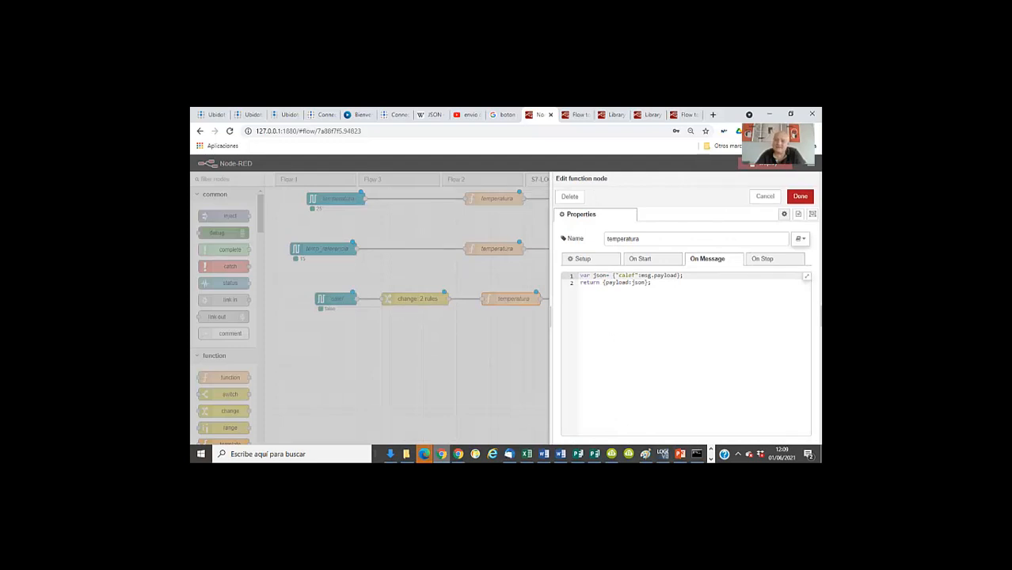
click(765, 196)
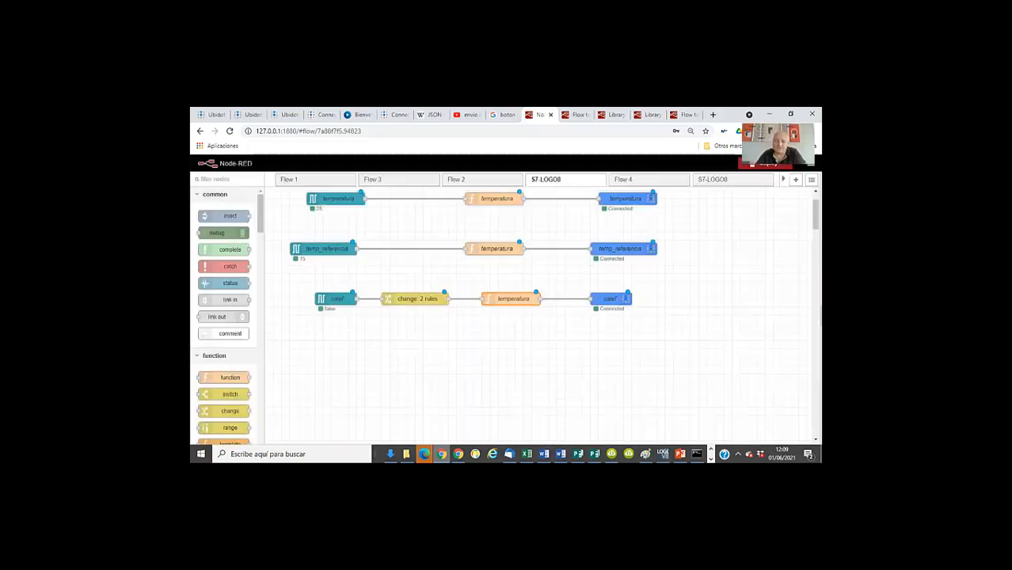
Review the temperatura Ubidots output node's account type, token and device label, keeping Ubidots for Education, and close it without changes
scroll(625, 244, up, 1)
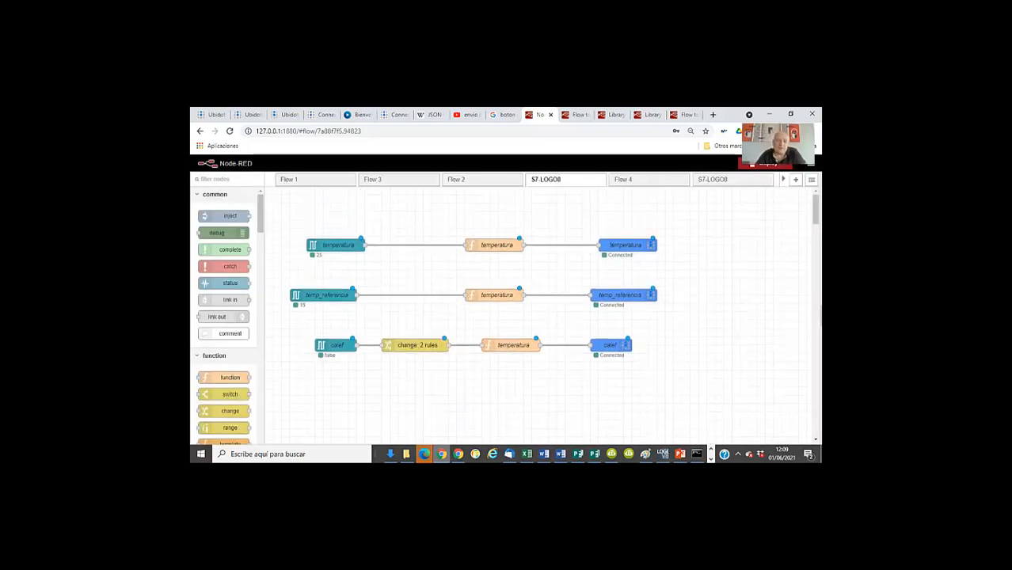
double_click(626, 245)
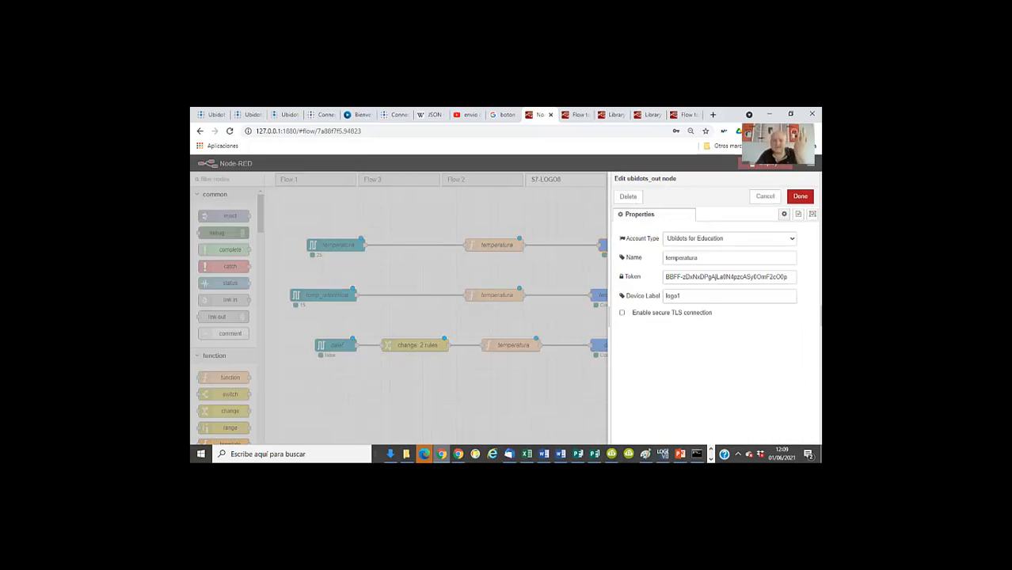
click(730, 239)
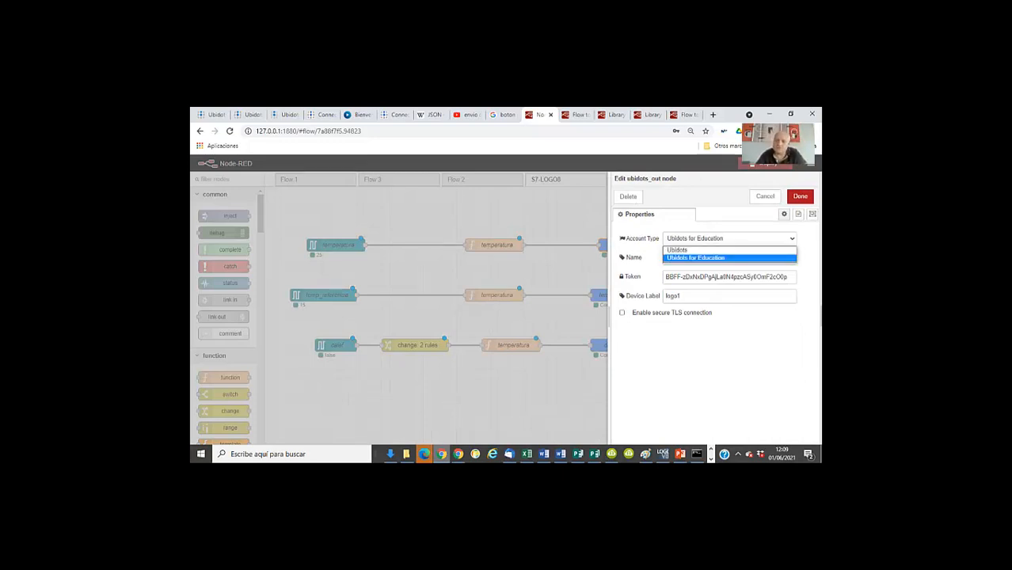
click(696, 258)
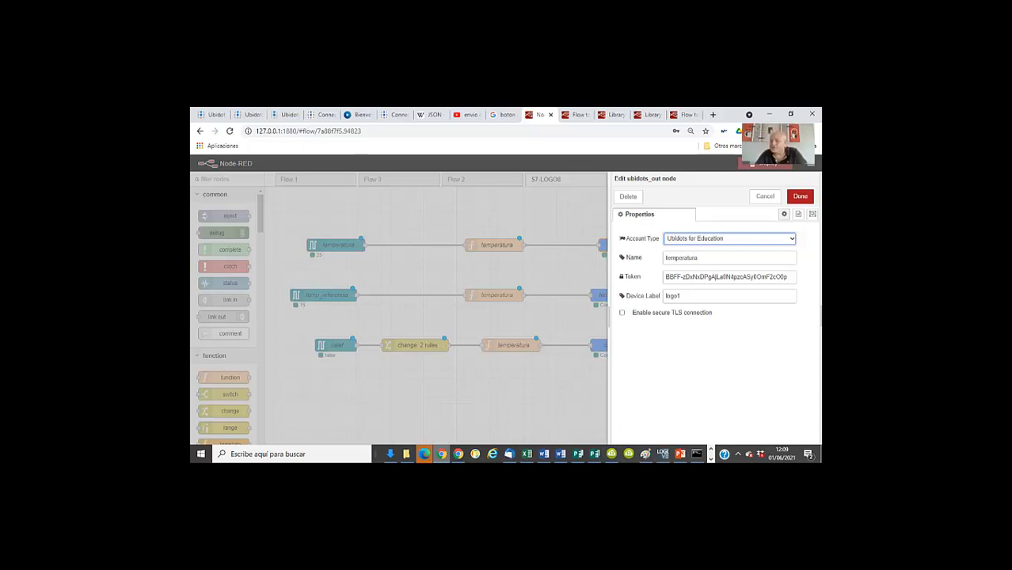
click(681, 296)
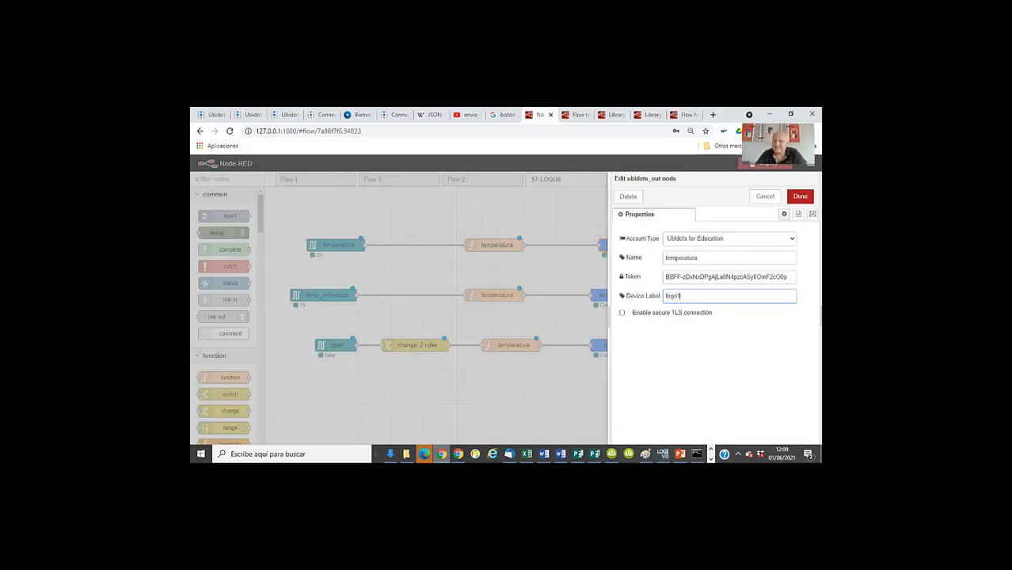
click(764, 197)
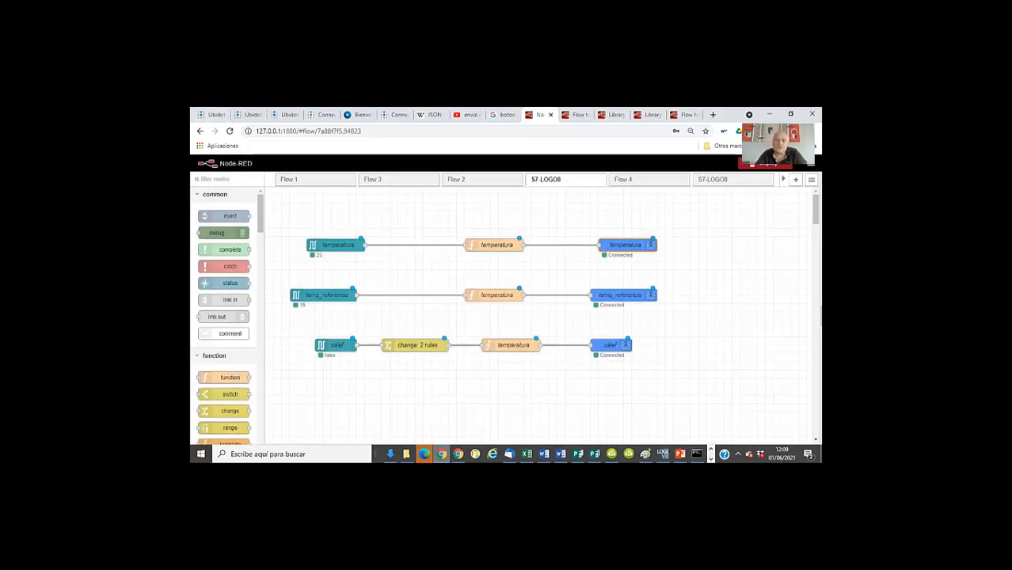
Switch to Ubidots, open the logo1 device from the device list, and view its variables
click(213, 115)
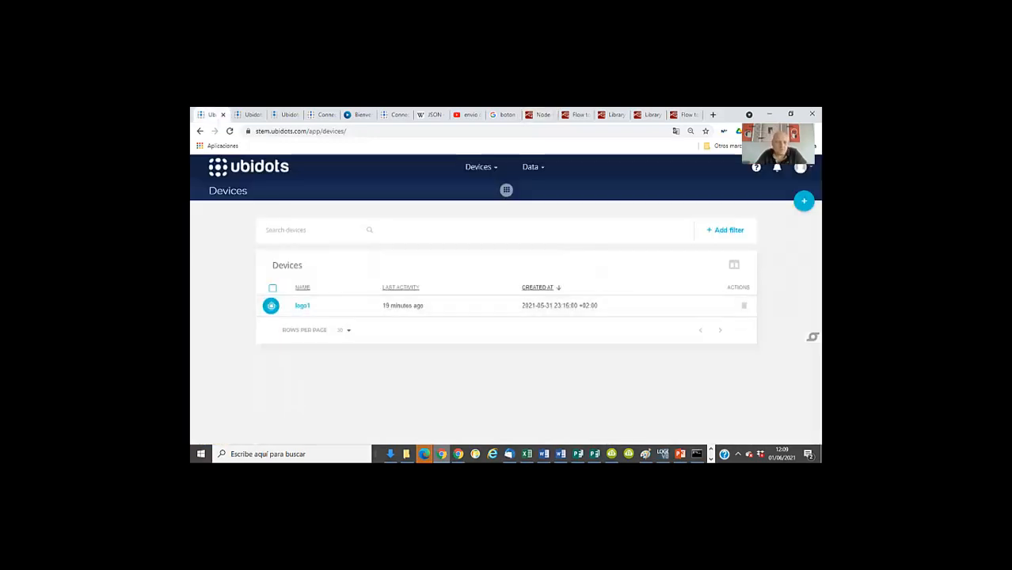
click(480, 167)
click(474, 187)
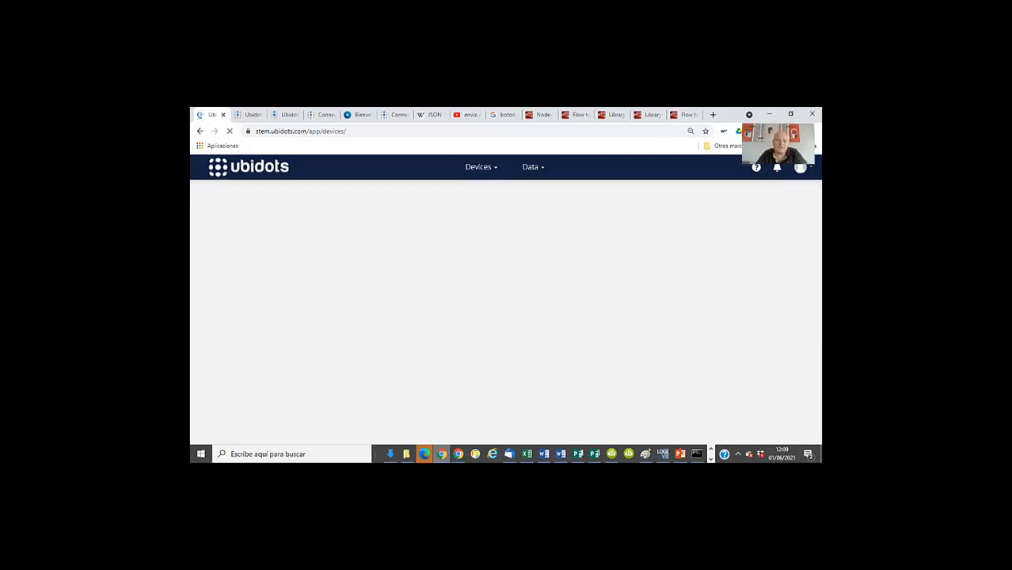
click(302, 306)
scroll(505, 317, down, 3)
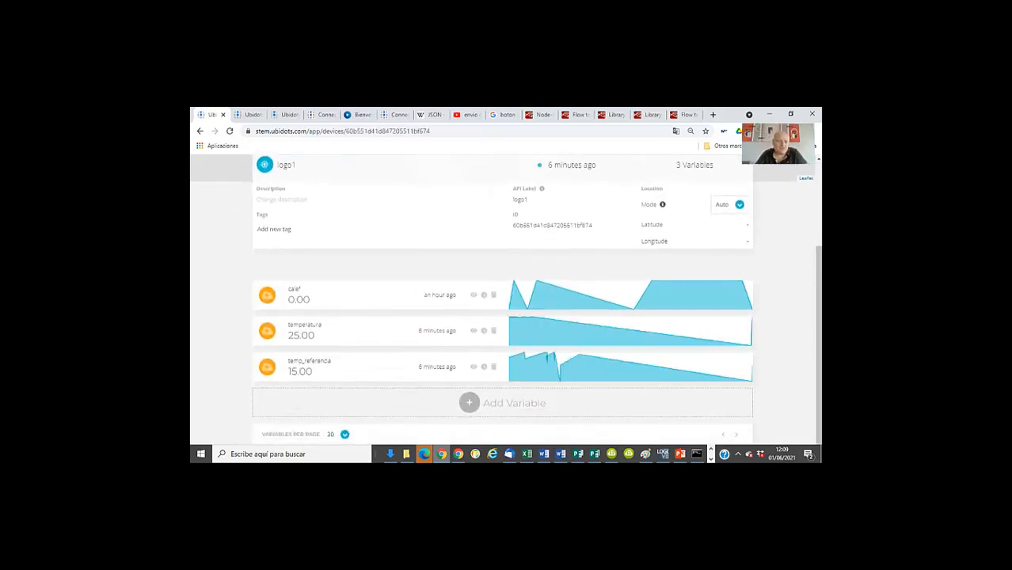
Leave the logo1 device page and open the TEMPERATURE CONTROL dashboard to examine its Temperatura, Temperatura consigna and Calefacción encendida On/Off widgets
scroll(505, 300, up, 3)
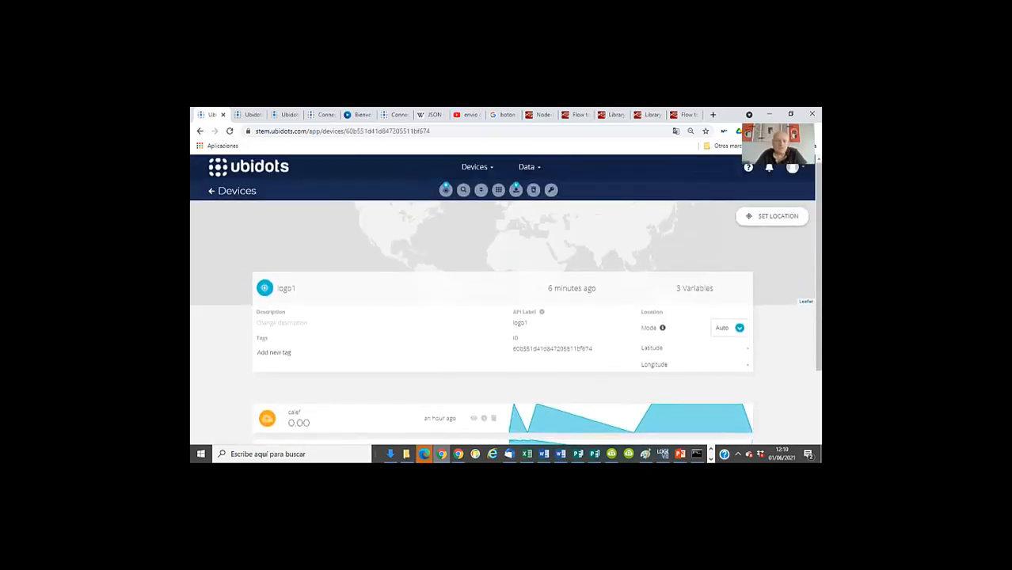
scroll(505, 299, down, 3)
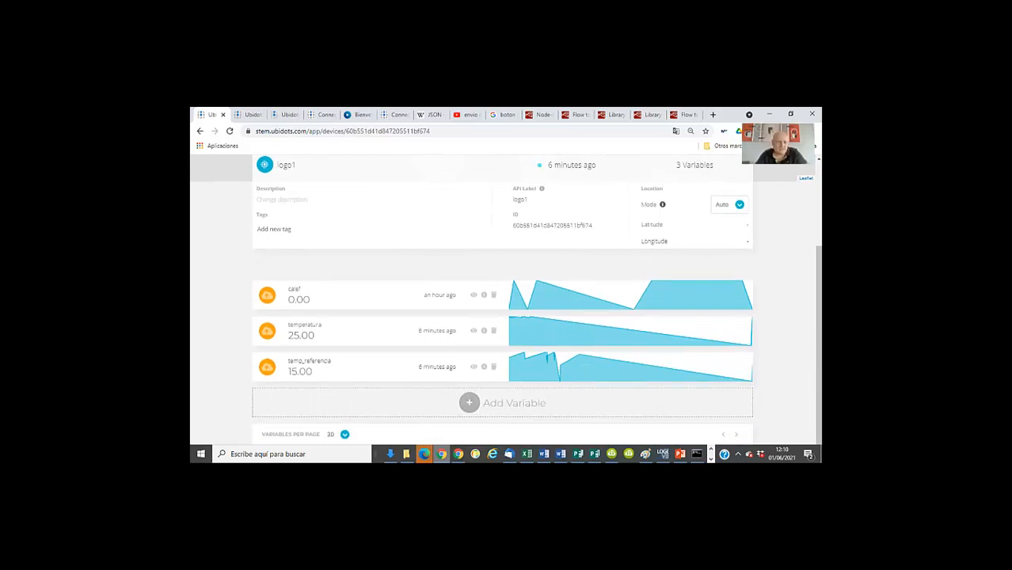
scroll(505, 299, up, 4)
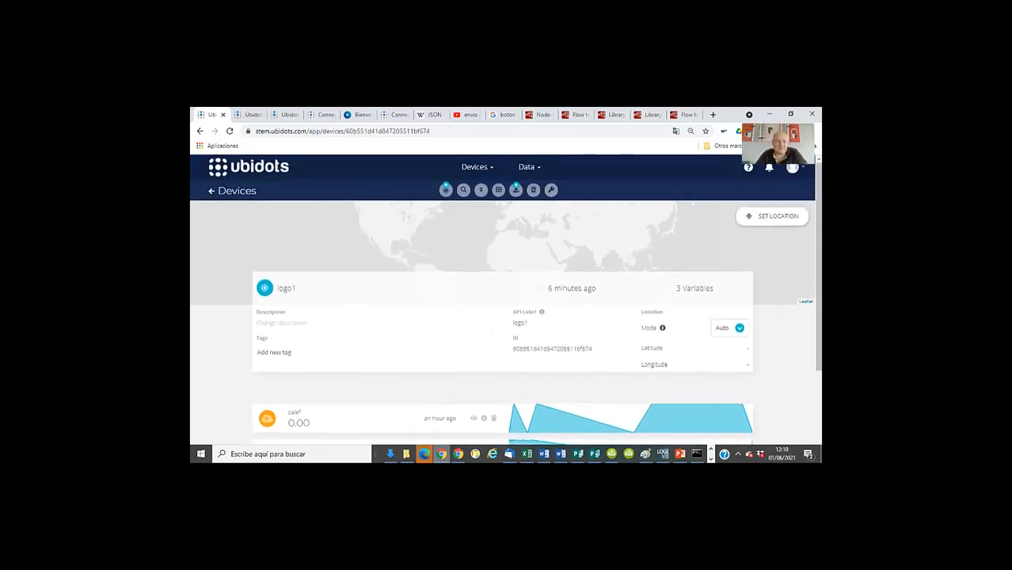
click(211, 191)
click(532, 167)
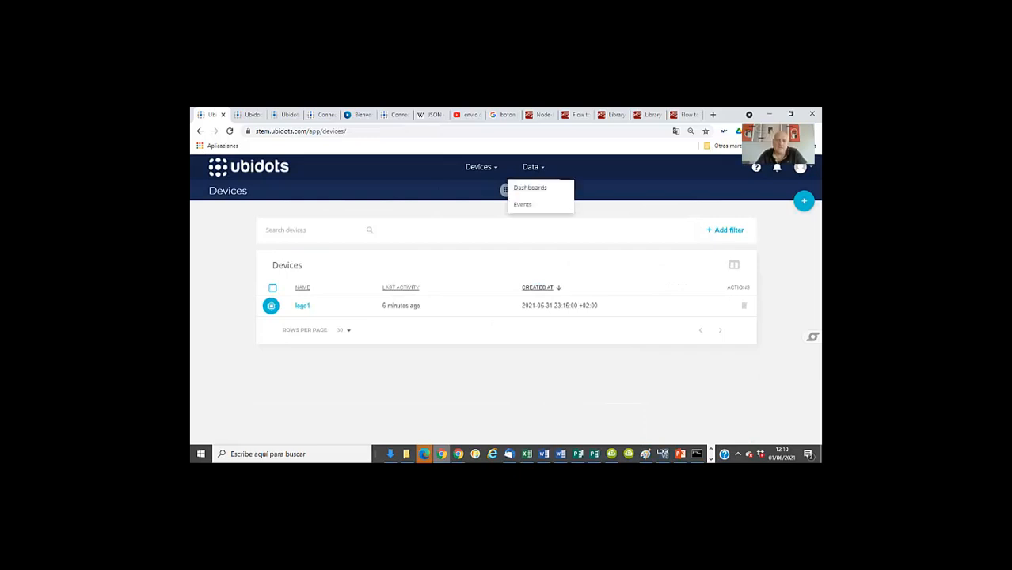
click(529, 187)
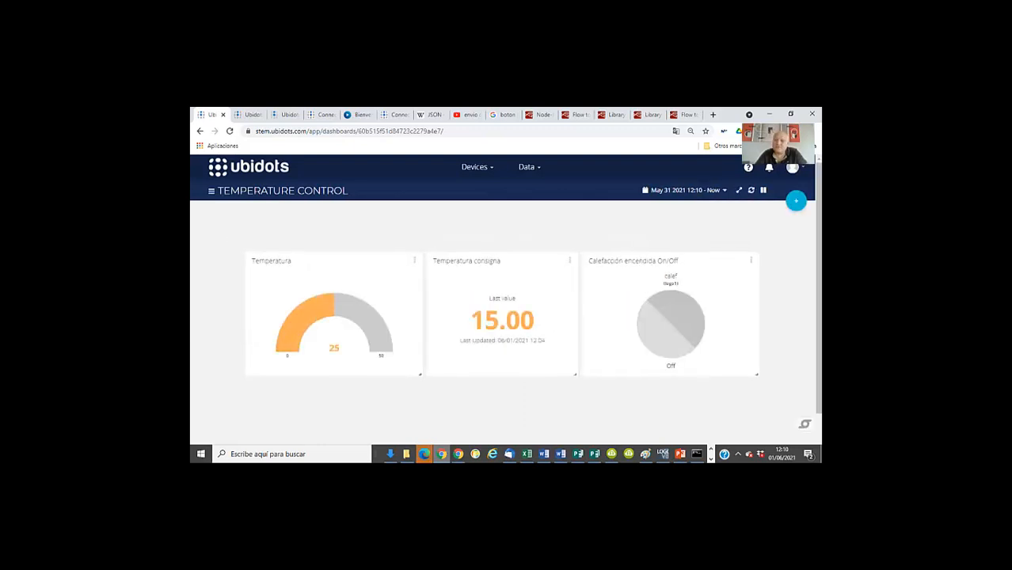
scroll(505, 300, down, 1)
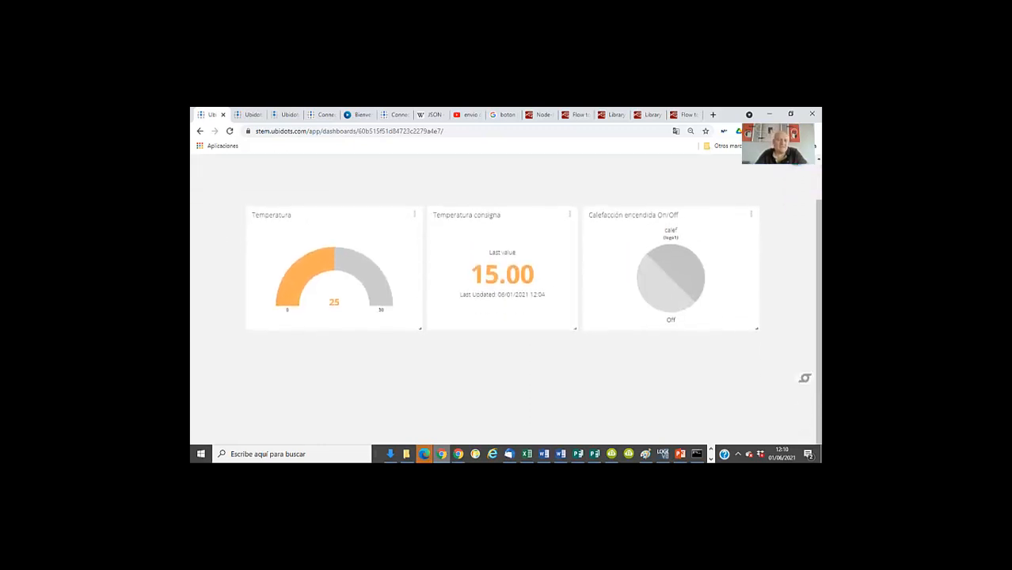
scroll(505, 299, up, 1)
key(ctrl+minus)
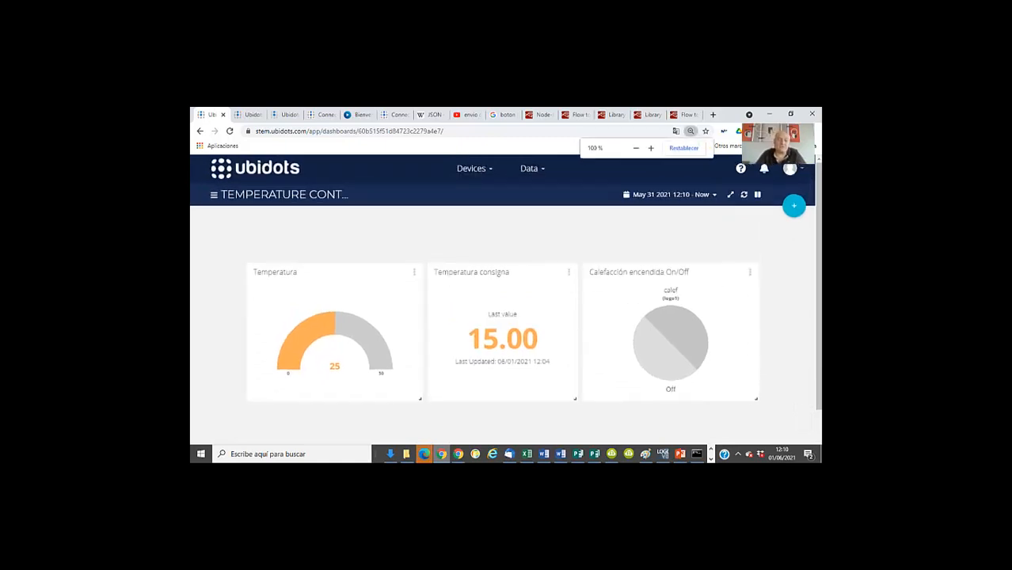